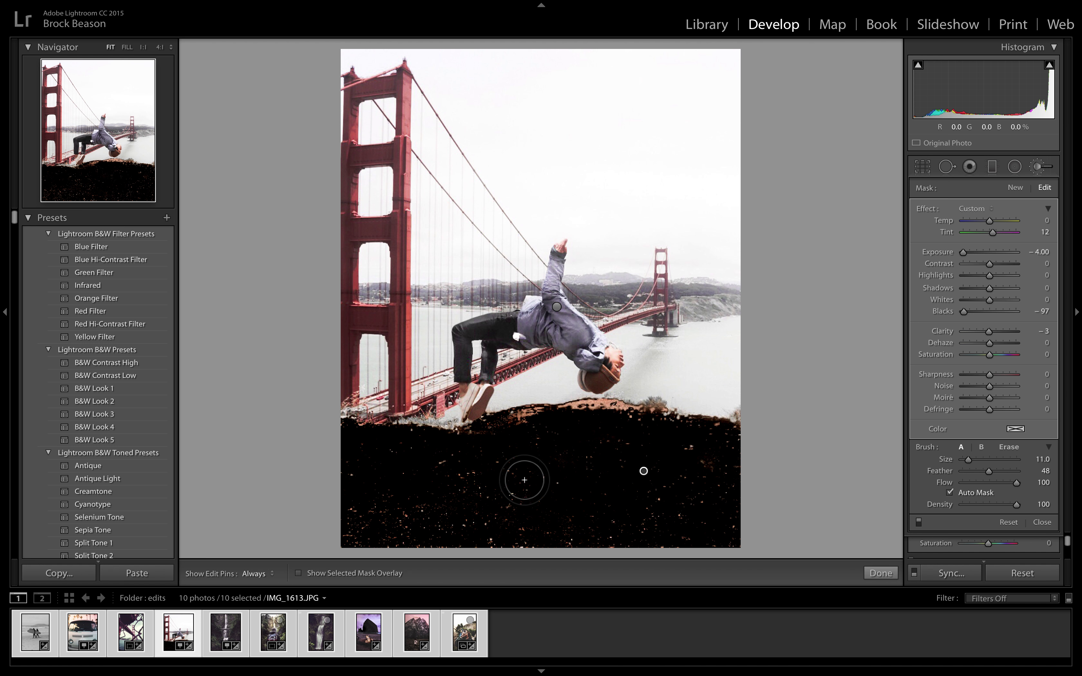
Extend the ground brush mask along the hill's upper edge, reducing the brush size to 6.
{"action": "key", "text": "h"}
{"action": "mouse_move", "coordinate": [538, 414]}
{"action": "left_mouse_down"}
{"action": "mouse_move", "coordinate": [502, 425]}
{"action": "mouse_move", "coordinate": [589, 408]}
{"action": "mouse_move", "coordinate": [577, 408]}
{"action": "mouse_move", "coordinate": [646, 413]}
{"action": "mouse_move", "coordinate": [631, 410]}
{"action": "left_mouse_up"}
{"action": "key", "text": "bracketleft"}
{"action": "key", "text": "bracketleft"}
{"action": "key", "text": "bracketleft"}
{"action": "key", "text": "bracketleft"}
{"action": "key", "text": "h"}
{"action": "key", "text": "h"}
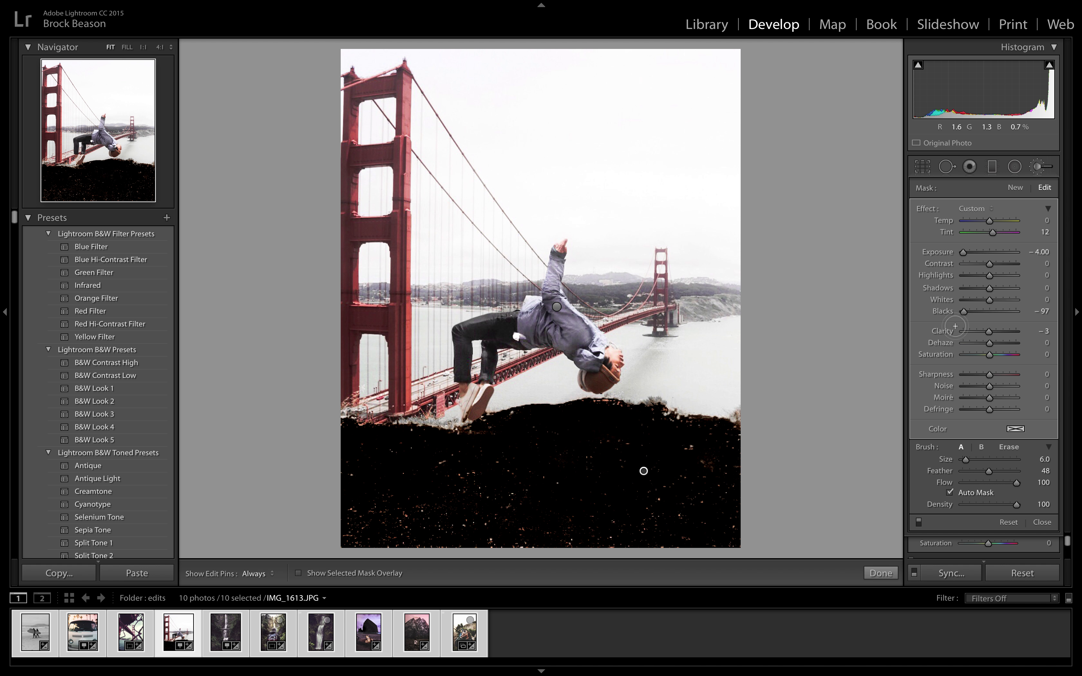
Set the ground mask to exposure 0.02, blacks −1, temp 27, saturation −35 and tint 3, and finish the brush edit.
{"action": "left_click", "coordinate": [989, 312]}
{"action": "left_click", "coordinate": [990, 254]}
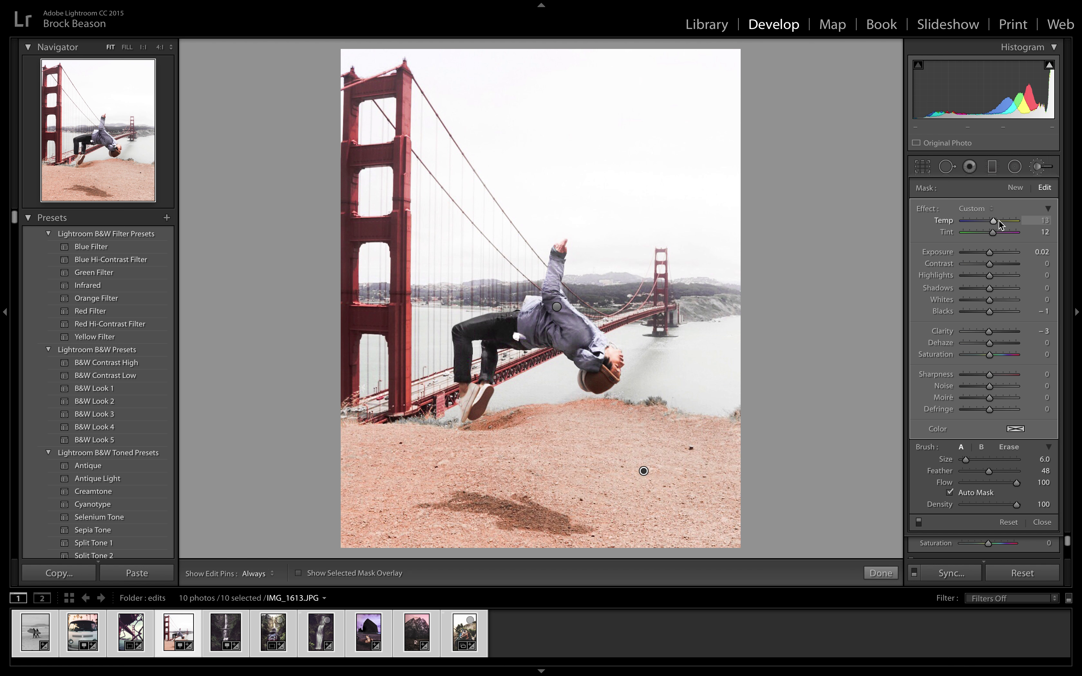
{"action": "mouse_move", "coordinate": [1000, 220]}
{"action": "left_mouse_down"}
{"action": "mouse_move", "coordinate": [988, 222]}
{"action": "mouse_move", "coordinate": [1000, 225]}
{"action": "left_mouse_up"}
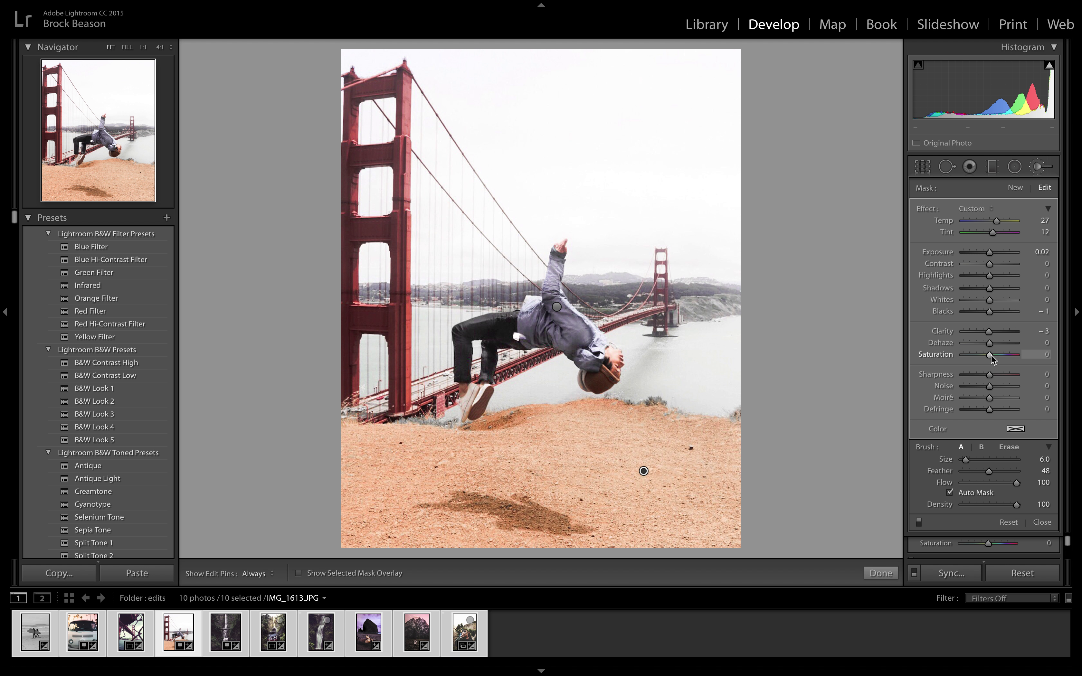
{"action": "left_click_drag", "start_coordinate": [991, 355], "coordinate": [980, 356]}
{"action": "left_click_drag", "start_coordinate": [993, 232], "coordinate": [991, 231]}
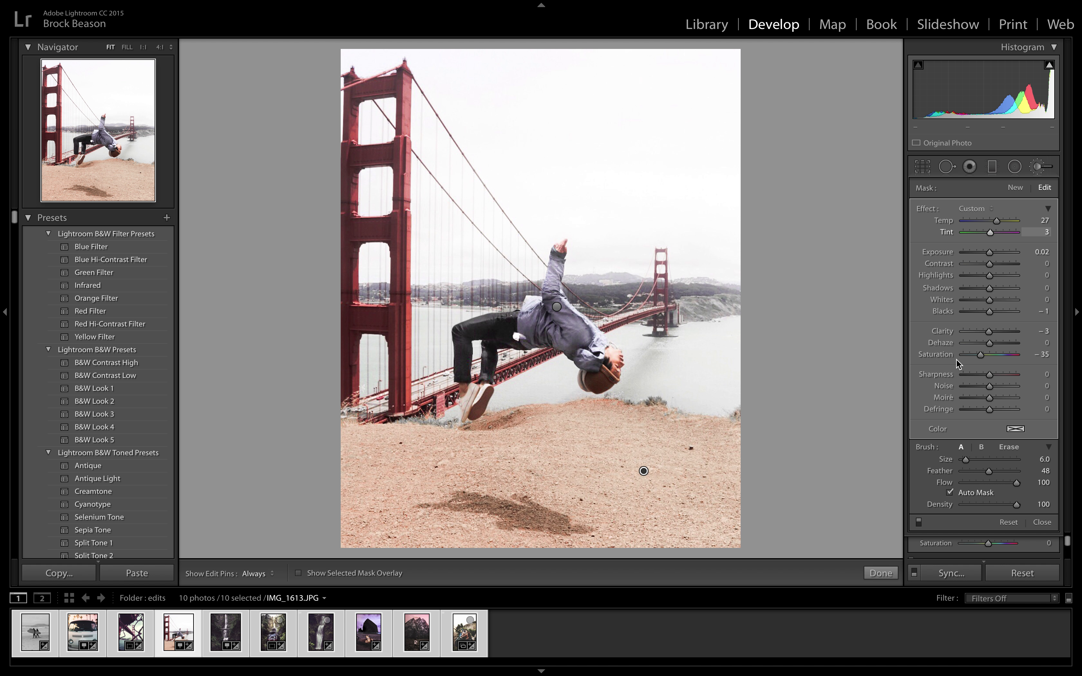
{"action": "left_click", "coordinate": [880, 574]}
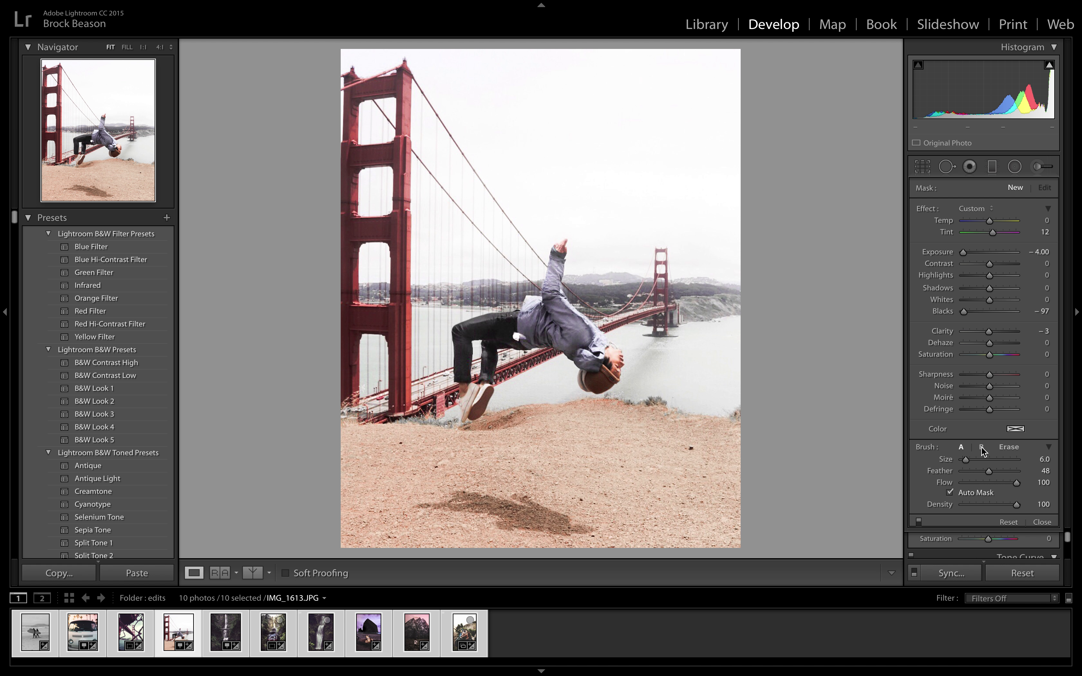
Set the red color's hue to +25 and luminance to +37, and lower its saturation.
{"action": "left_click", "coordinate": [931, 385]}
{"action": "left_click_drag", "start_coordinate": [992, 417], "coordinate": [1001, 419]}
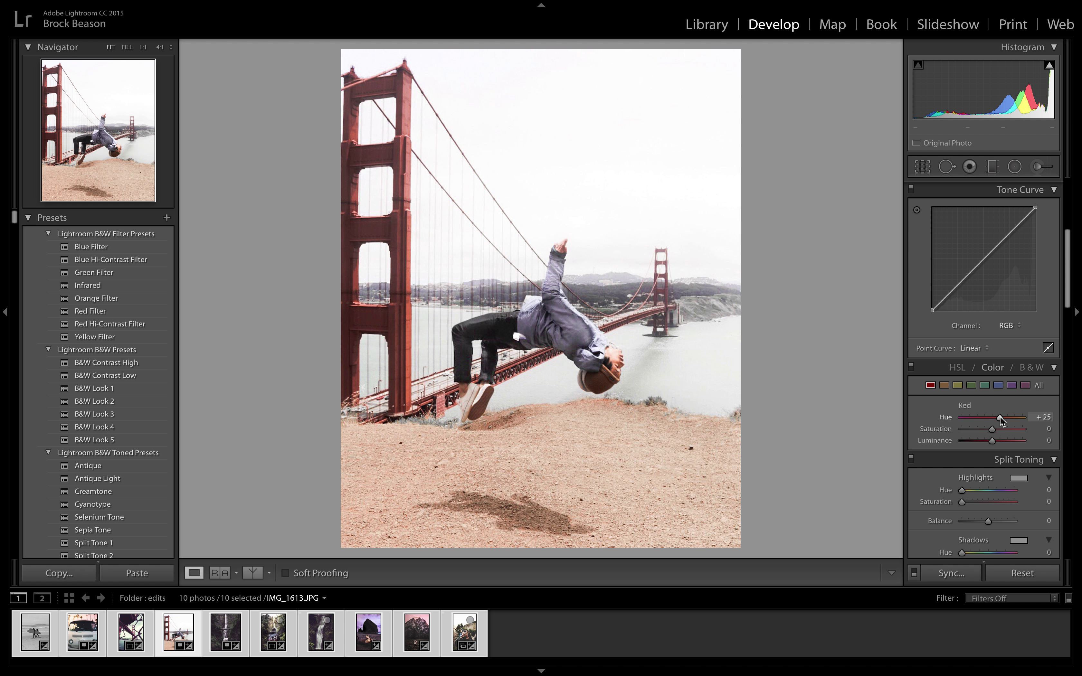
{"action": "left_click_drag", "start_coordinate": [993, 440], "coordinate": [1005, 441]}
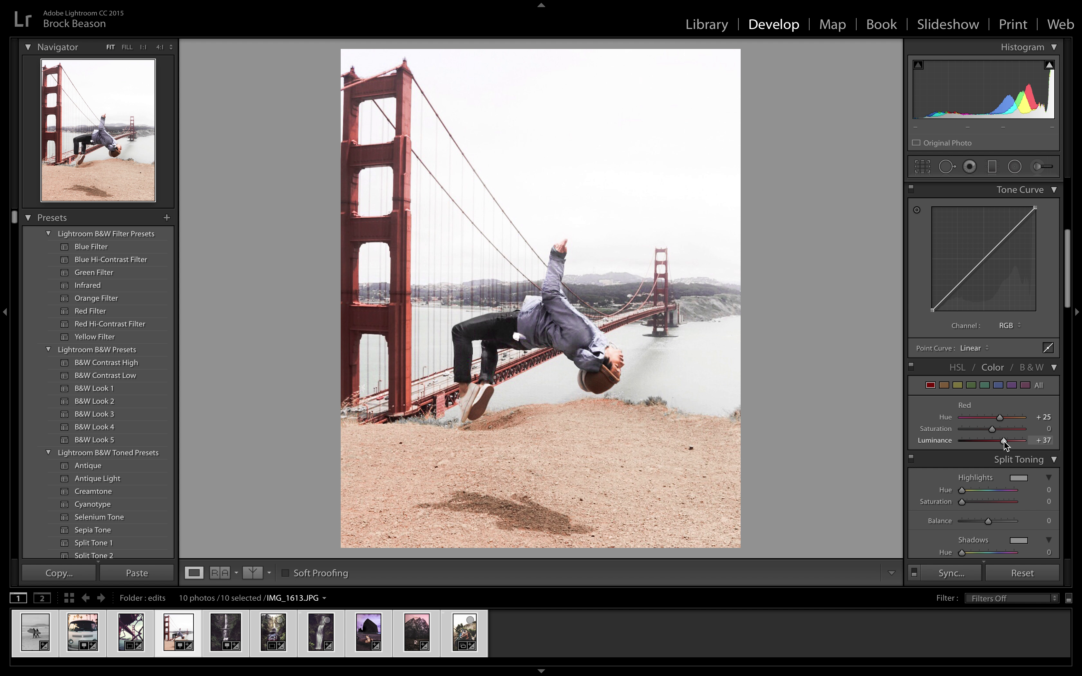
{"action": "left_click_drag", "start_coordinate": [993, 429], "coordinate": [982, 431]}
Start a new adjustment brush mask and paint the water to the right of the flipping man with a size 12 brush.
{"action": "left_click", "coordinate": [1039, 167]}
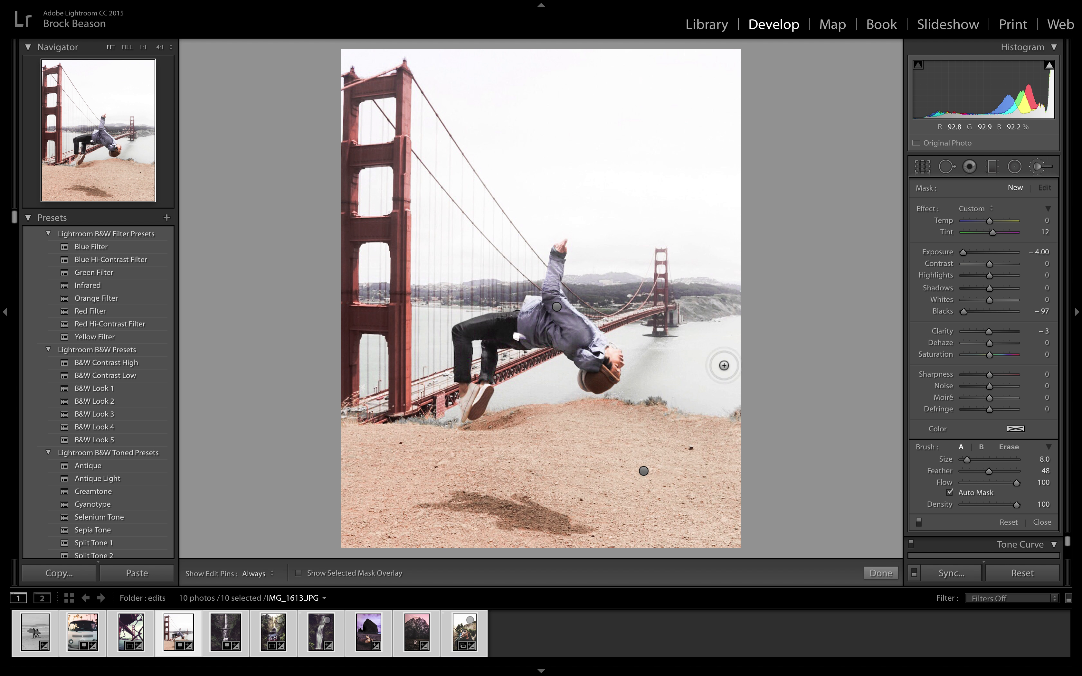
{"action": "key", "text": "bracketright"}
{"action": "key", "text": "h"}
{"action": "mouse_move", "coordinate": [691, 369]}
{"action": "left_mouse_down"}
{"action": "mouse_move", "coordinate": [741, 332]}
{"action": "mouse_move", "coordinate": [684, 348]}
{"action": "mouse_move", "coordinate": [683, 370]}
{"action": "mouse_move", "coordinate": [705, 385]}
{"action": "mouse_move", "coordinate": [734, 377]}
{"action": "mouse_move", "coordinate": [724, 388]}
{"action": "mouse_move", "coordinate": [682, 376]}
{"action": "mouse_move", "coordinate": [666, 358]}
{"action": "left_mouse_up"}
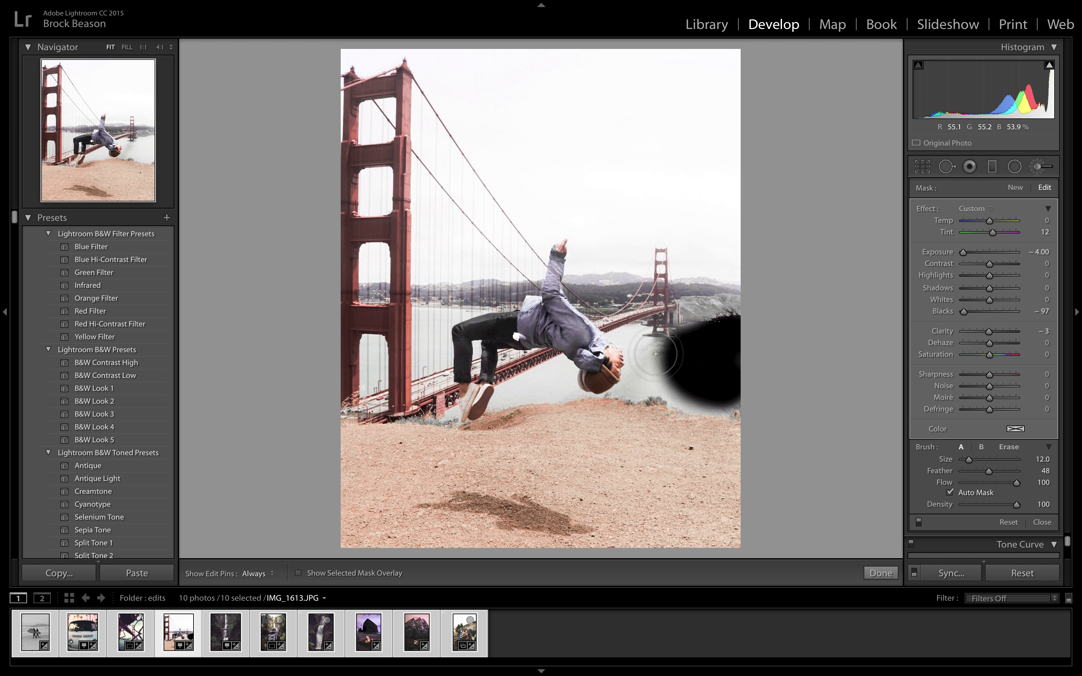
{"action": "left_click", "coordinate": [651, 351]}
{"action": "left_click_drag", "start_coordinate": [651, 351], "coordinate": [620, 335]}
{"action": "key", "text": "h"}
{"action": "key", "text": "h"}
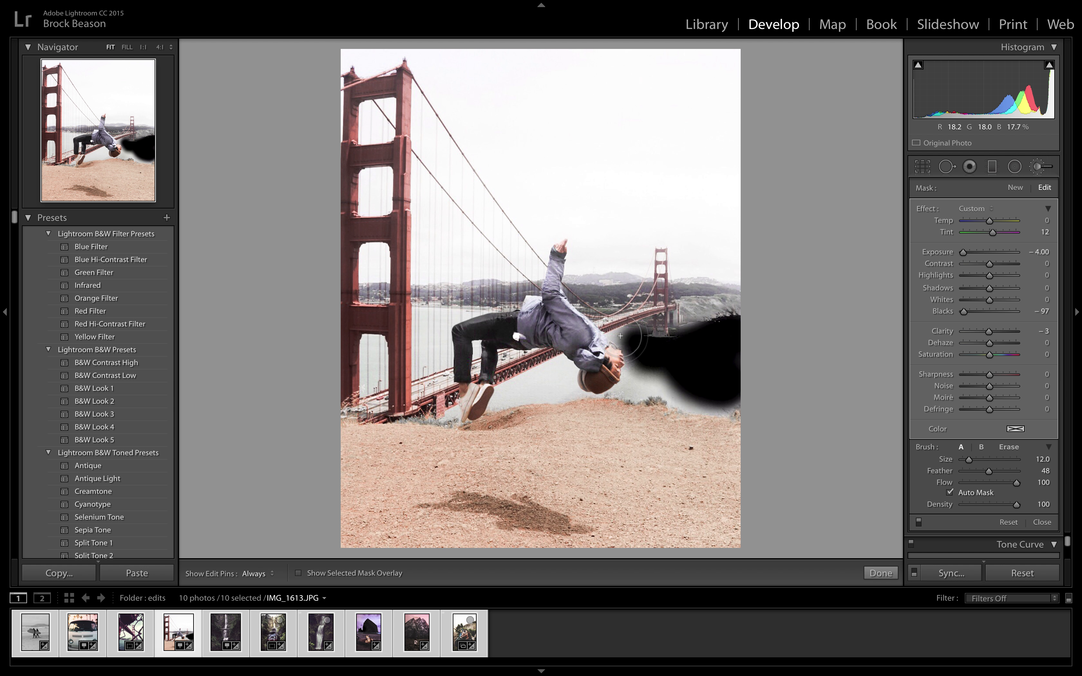
{"action": "left_click_drag", "start_coordinate": [621, 335], "coordinate": [614, 338]}
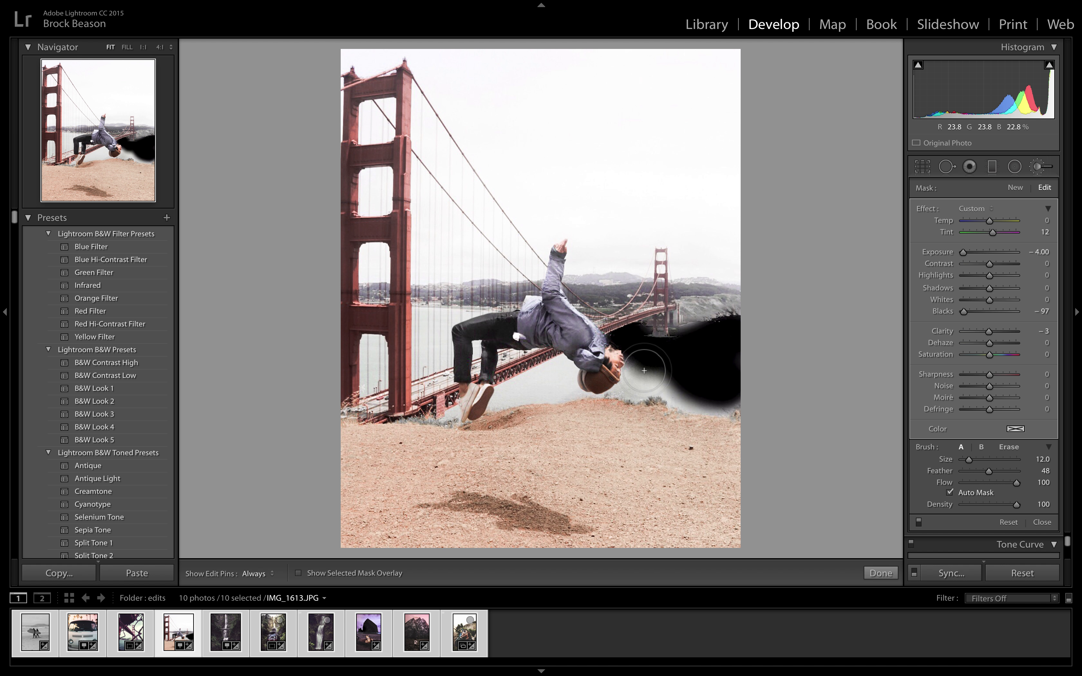
{"action": "key", "text": "h"}
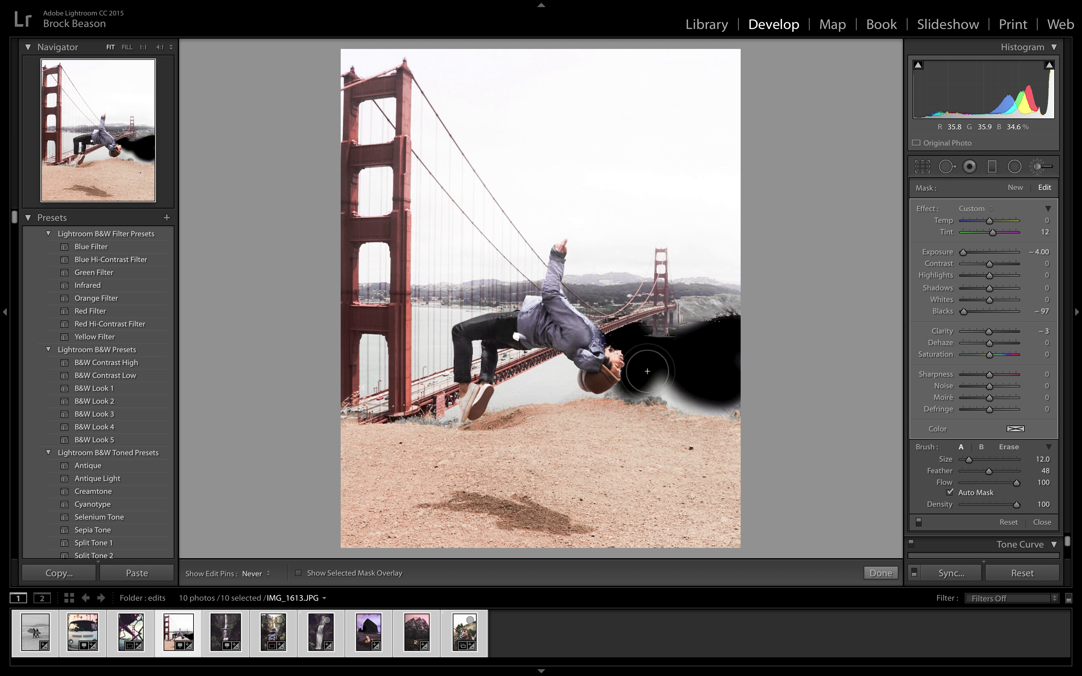
{"action": "left_click_drag", "start_coordinate": [647, 372], "coordinate": [725, 393]}
{"action": "key", "text": "bracketleft"}
{"action": "key", "text": "h"}
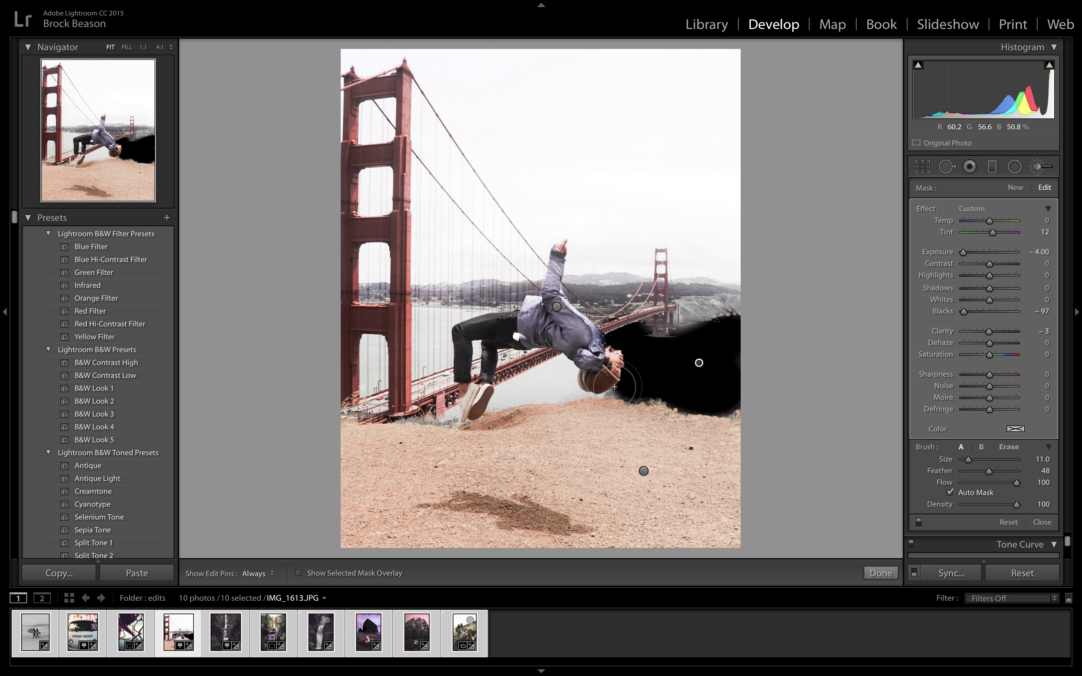
Reduce the brush size to 6 and mask the water between the bridge deck and the hill, behind the man's head and feet.
{"action": "key", "text": "bracketleft"}
{"action": "key", "text": "bracketleft"}
{"action": "key", "text": "bracketleft"}
{"action": "key", "text": "bracketleft"}
{"action": "key", "text": "bracketleft"}
{"action": "mouse_move", "coordinate": [613, 394]}
{"action": "left_mouse_down"}
{"action": "mouse_move", "coordinate": [565, 389]}
{"action": "mouse_move", "coordinate": [565, 362]}
{"action": "mouse_move", "coordinate": [492, 405]}
{"action": "mouse_move", "coordinate": [562, 394]}
{"action": "mouse_move", "coordinate": [553, 382]}
{"action": "mouse_move", "coordinate": [489, 392]}
{"action": "mouse_move", "coordinate": [445, 421]}
{"action": "mouse_move", "coordinate": [455, 419]}
{"action": "left_mouse_up"}
{"action": "key", "text": "h"}
{"action": "key", "text": "h"}
{"action": "key", "text": "h"}
{"action": "key", "text": "h"}
Paint the water mask inside the lower opening of the near bridge tower.
{"action": "left_click", "coordinate": [373, 379]}
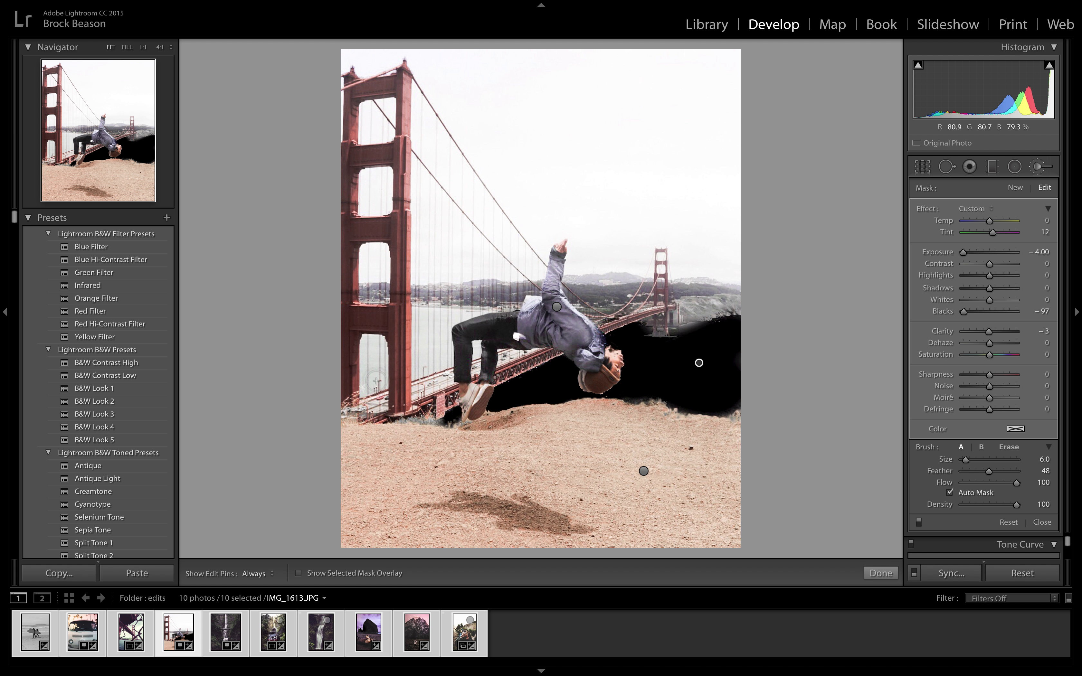
{"action": "key", "text": "h"}
{"action": "mouse_move", "coordinate": [370, 342]}
{"action": "left_mouse_down"}
{"action": "mouse_move", "coordinate": [372, 376]}
{"action": "mouse_move", "coordinate": [369, 345]}
{"action": "mouse_move", "coordinate": [384, 352]}
{"action": "mouse_move", "coordinate": [382, 380]}
{"action": "mouse_move", "coordinate": [367, 387]}
{"action": "mouse_move", "coordinate": [378, 382]}
{"action": "left_mouse_up"}
{"action": "key", "text": "h"}
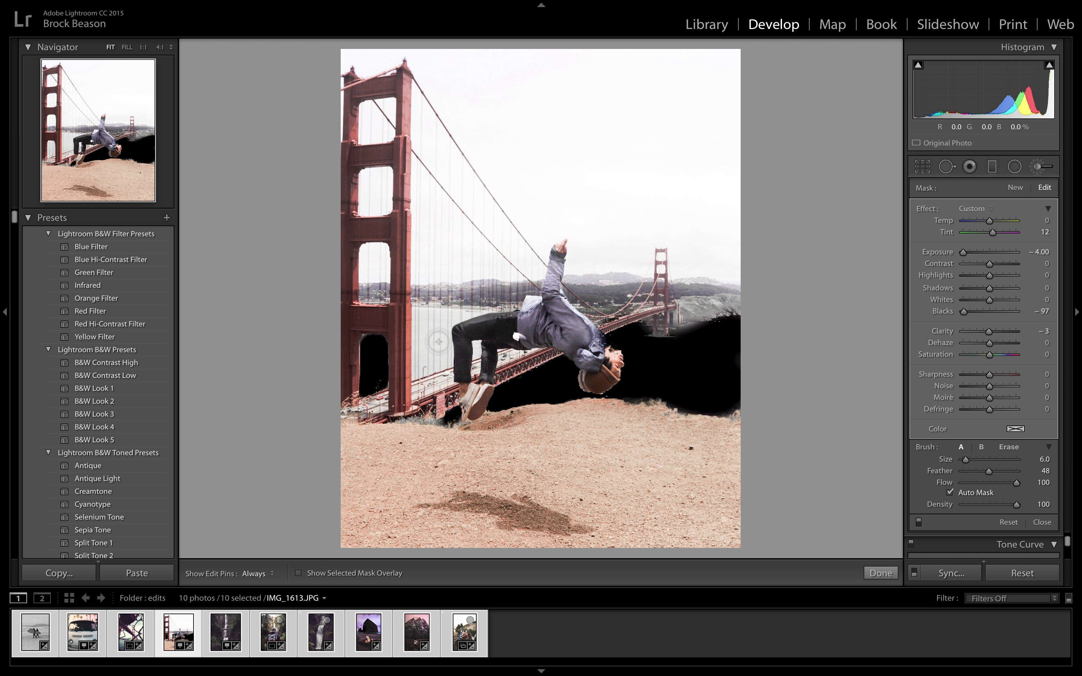
Paint the water mask between the near bridge tower and the man's legs.
{"action": "key", "text": "h"}
{"action": "mouse_move", "coordinate": [414, 368]}
{"action": "left_mouse_down"}
{"action": "mouse_move", "coordinate": [450, 355]}
{"action": "mouse_move", "coordinate": [444, 327]}
{"action": "mouse_move", "coordinate": [459, 318]}
{"action": "mouse_move", "coordinate": [442, 313]}
{"action": "left_mouse_up"}
{"action": "key", "text": "h"}
Undo the latest brush strokes on the water between the tower and the man's legs.
{"action": "key", "text": "ctrl+z"}
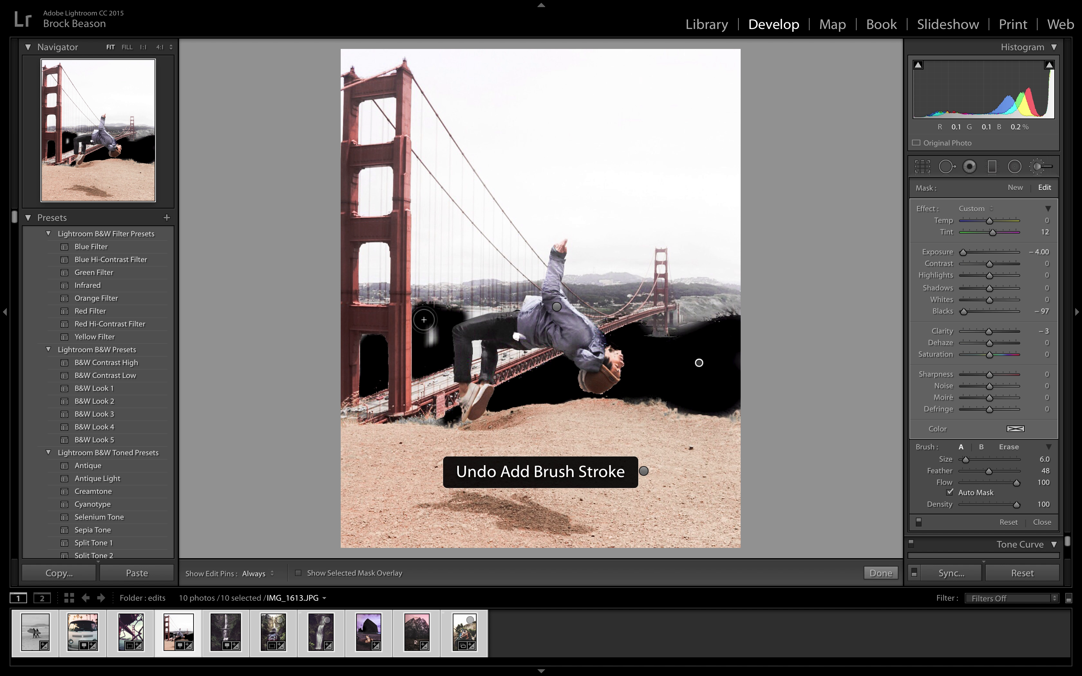
{"action": "key", "text": "ctrl+z"}
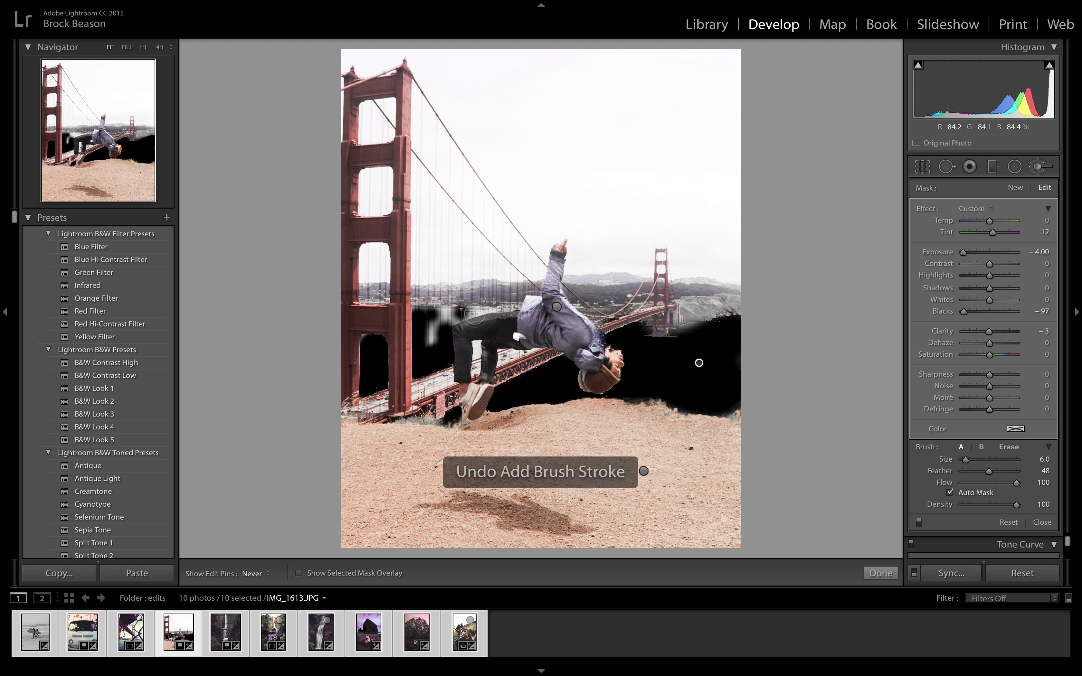
{"action": "key", "text": "h"}
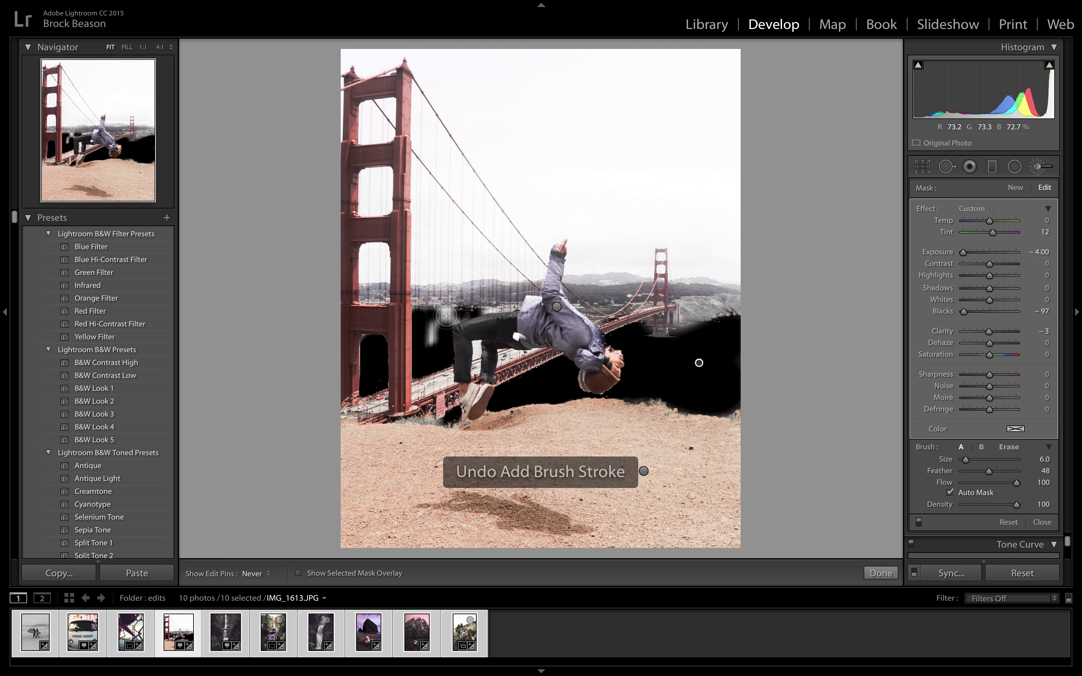
{"action": "key", "text": "h"}
{"action": "key", "text": "h"}
{"action": "key", "text": "h"}
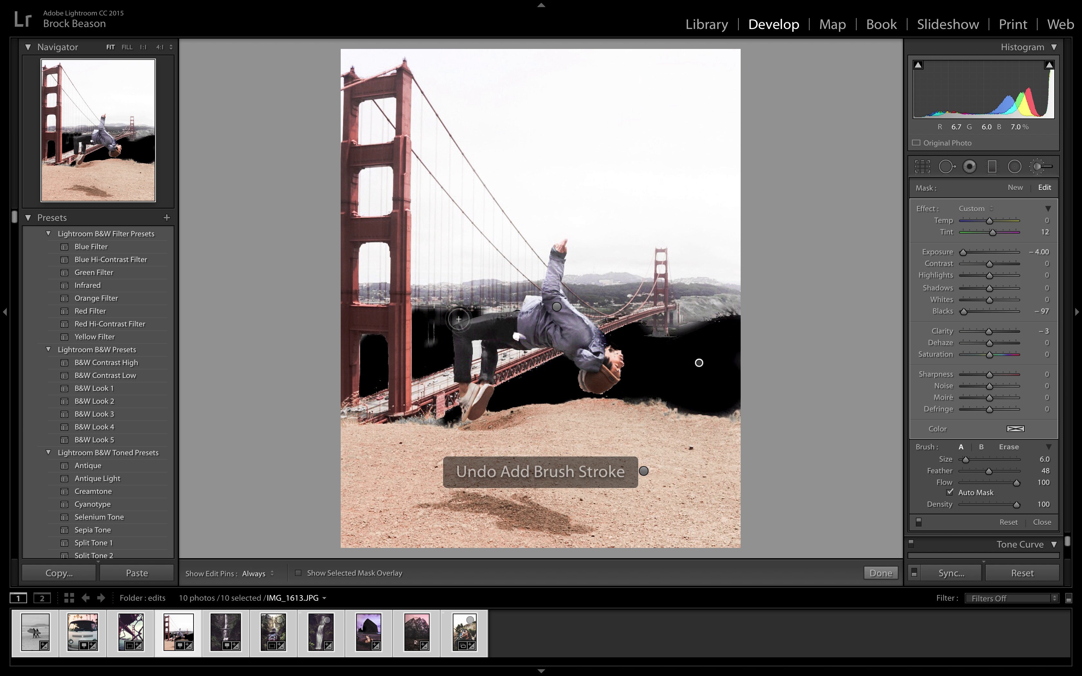
Fill the gaps in the water mask beside the man's legs, finishing above them with a size 4 brush.
{"action": "left_click_drag", "start_coordinate": [429, 338], "coordinate": [457, 314]}
{"action": "scroll", "coordinate": [483, 311], "scroll_direction": "down", "scroll_amount": 2}
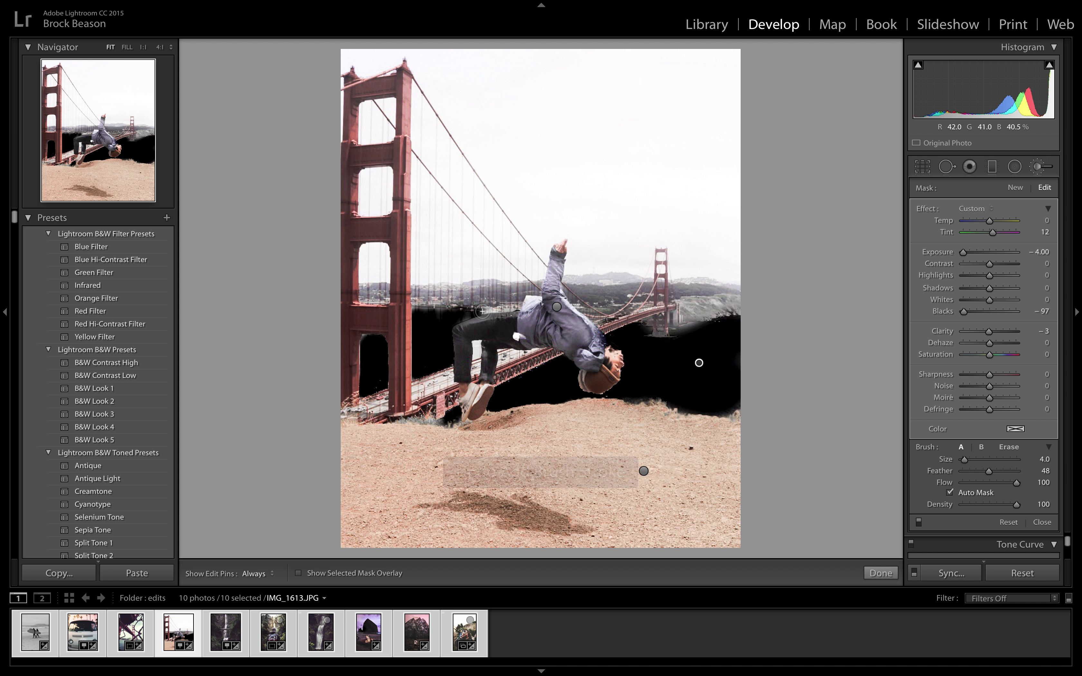
{"action": "left_click_drag", "start_coordinate": [487, 312], "coordinate": [489, 312]}
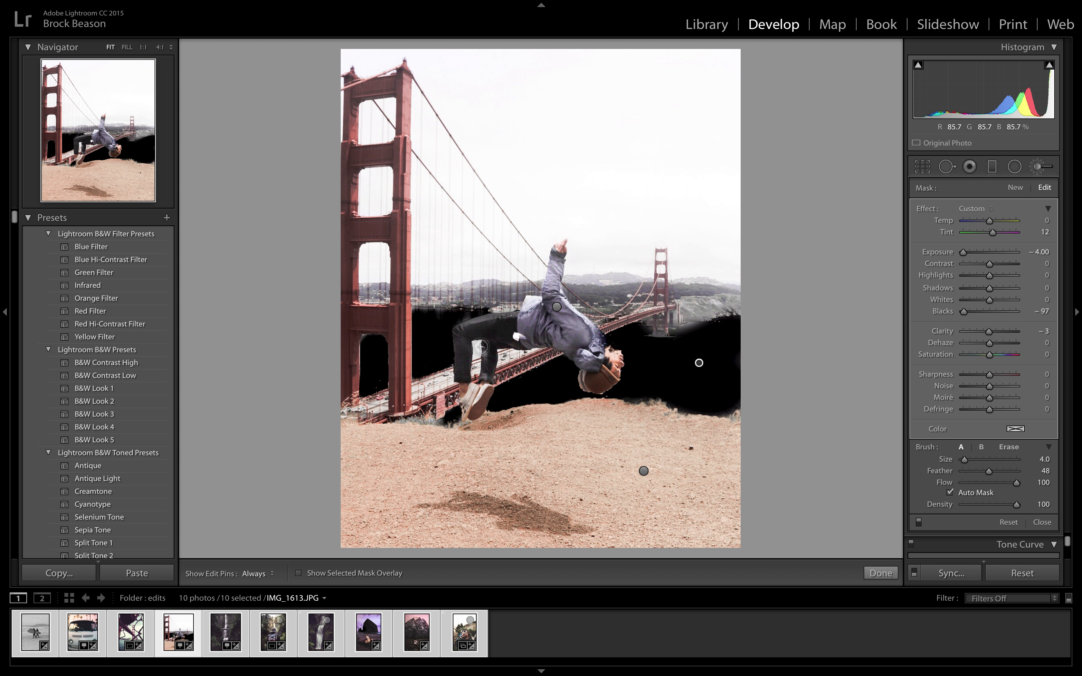
{"action": "key", "text": "h"}
{"action": "key", "text": "h"}
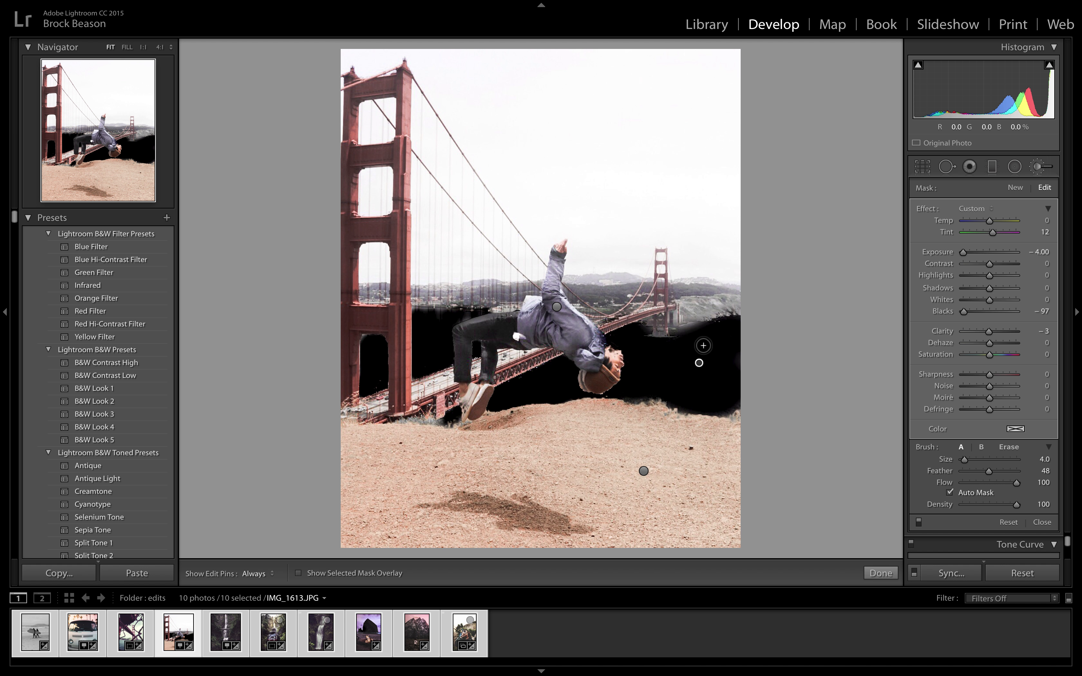
Set the water mask to exposure 0.17, blacks −3, temp −30 and tint −32.
{"action": "left_click", "coordinate": [990, 252]}
{"action": "left_click", "coordinate": [988, 311]}
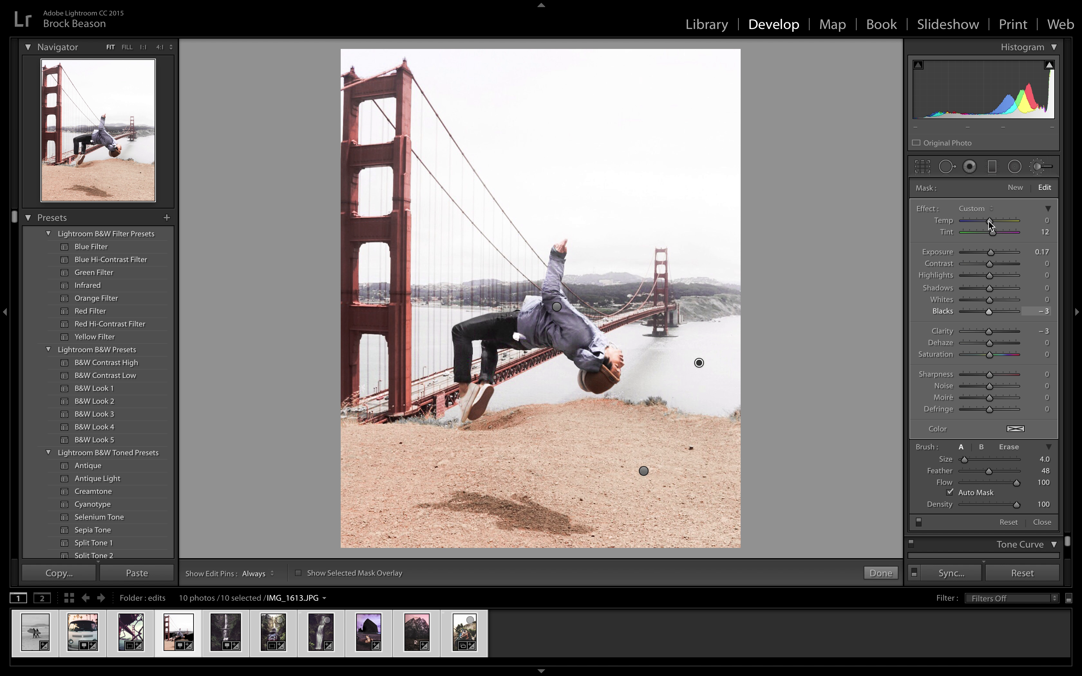
{"action": "left_click", "coordinate": [977, 220]}
{"action": "mouse_move", "coordinate": [978, 220]}
{"action": "left_mouse_down"}
{"action": "mouse_move", "coordinate": [992, 231]}
{"action": "mouse_move", "coordinate": [983, 232]}
{"action": "left_mouse_up"}
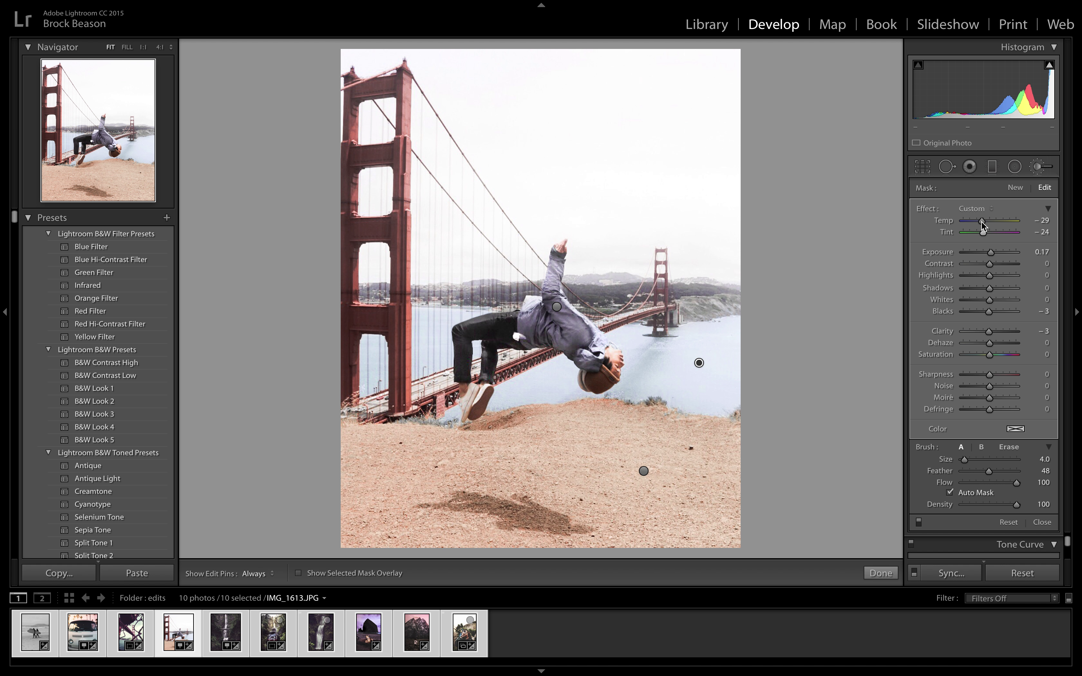
{"action": "left_click_drag", "start_coordinate": [981, 220], "coordinate": [980, 233]}
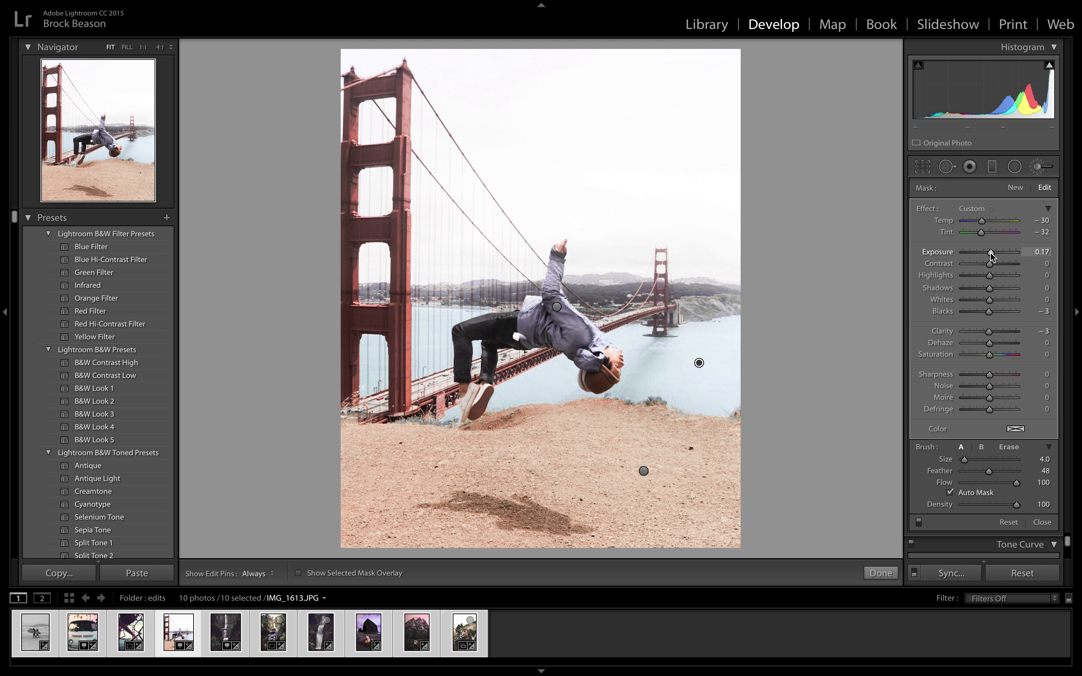
Refine the water mask to exposure −0.58, temp −17 and tint −41, and lower its saturation slightly.
{"action": "left_click_drag", "start_coordinate": [992, 254], "coordinate": [987, 255]}
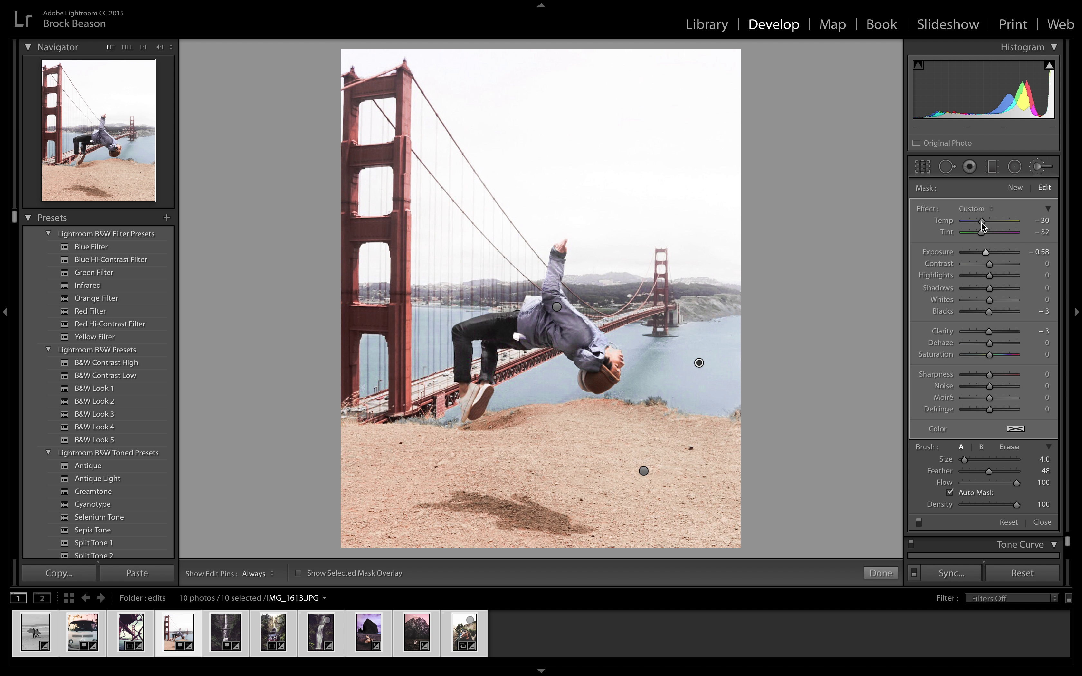
{"action": "left_click_drag", "start_coordinate": [984, 223], "coordinate": [986, 223]}
{"action": "left_click_drag", "start_coordinate": [982, 232], "coordinate": [979, 231]}
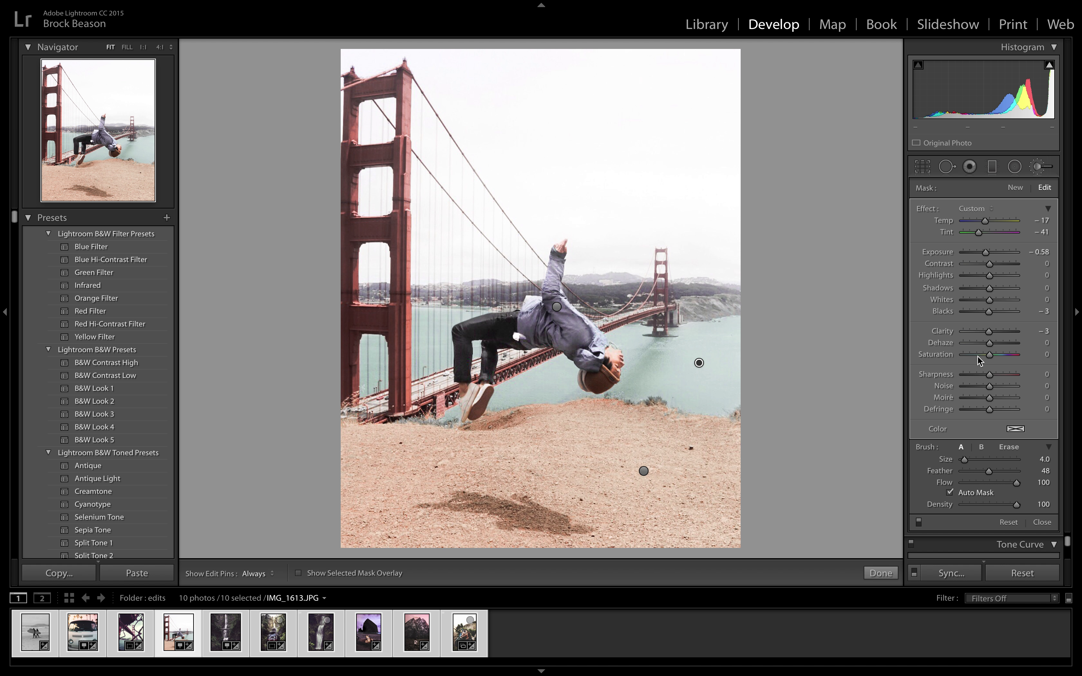
{"action": "left_click_drag", "start_coordinate": [989, 353], "coordinate": [987, 354]}
Add a diagonal graduated filter from the photo's lower-left corner, shift it toward the corner and rotate it to a shallower angle.
{"action": "left_click", "coordinate": [993, 167]}
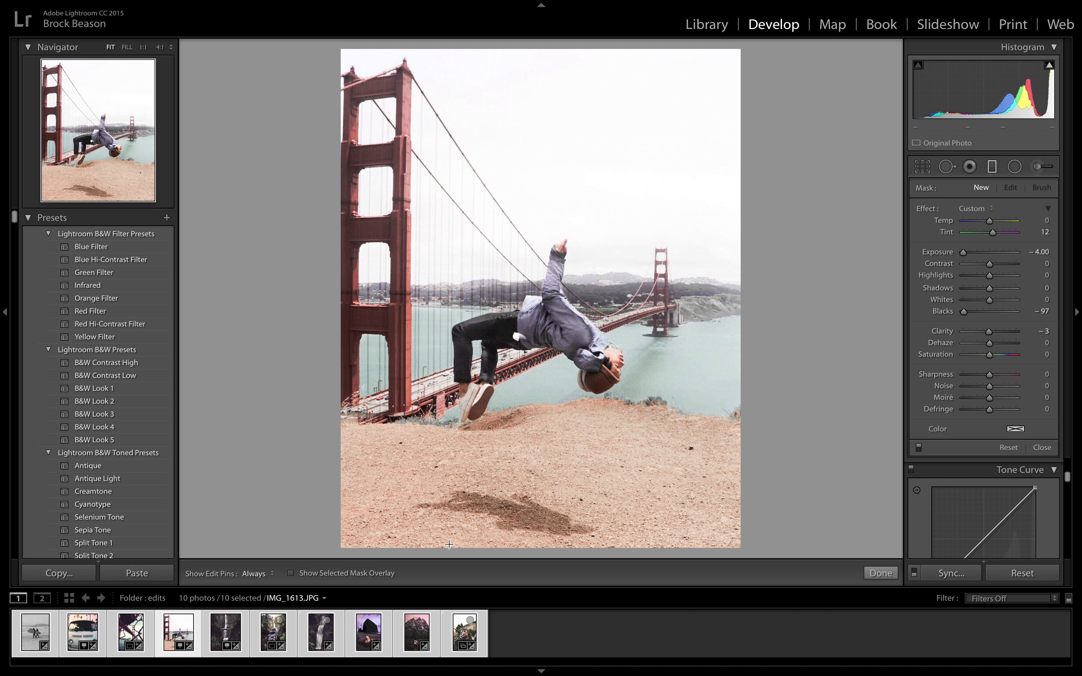
{"action": "left_click_drag", "start_coordinate": [319, 537], "coordinate": [490, 329]}
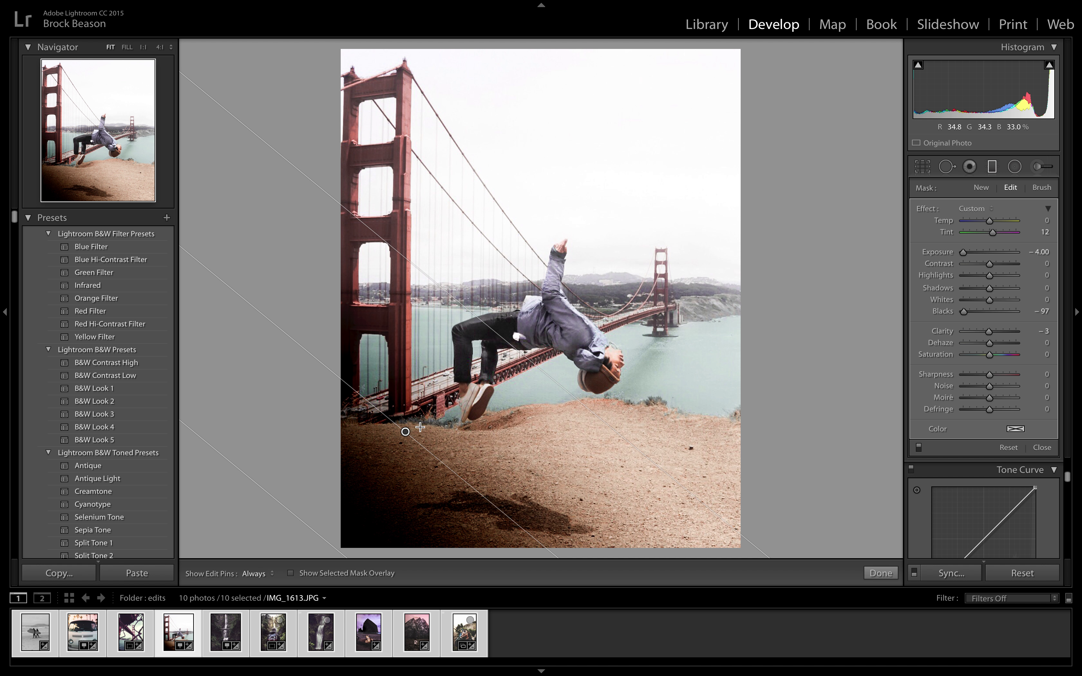
{"action": "left_click_drag", "start_coordinate": [429, 416], "coordinate": [397, 445]}
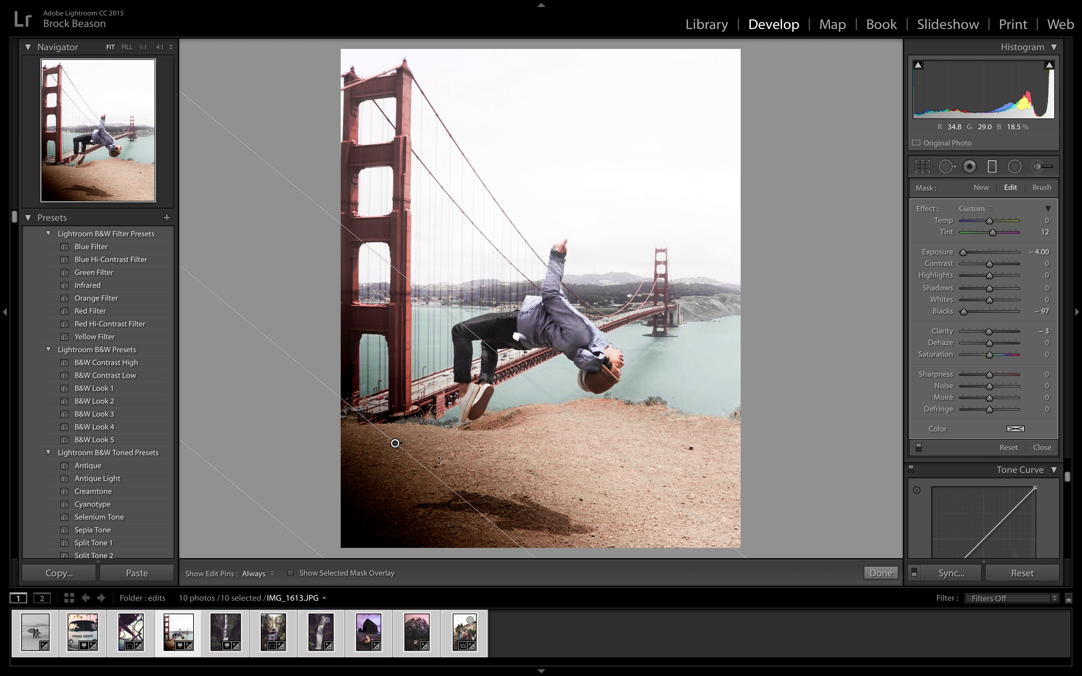
{"action": "left_click_drag", "start_coordinate": [439, 461], "coordinate": [435, 468]}
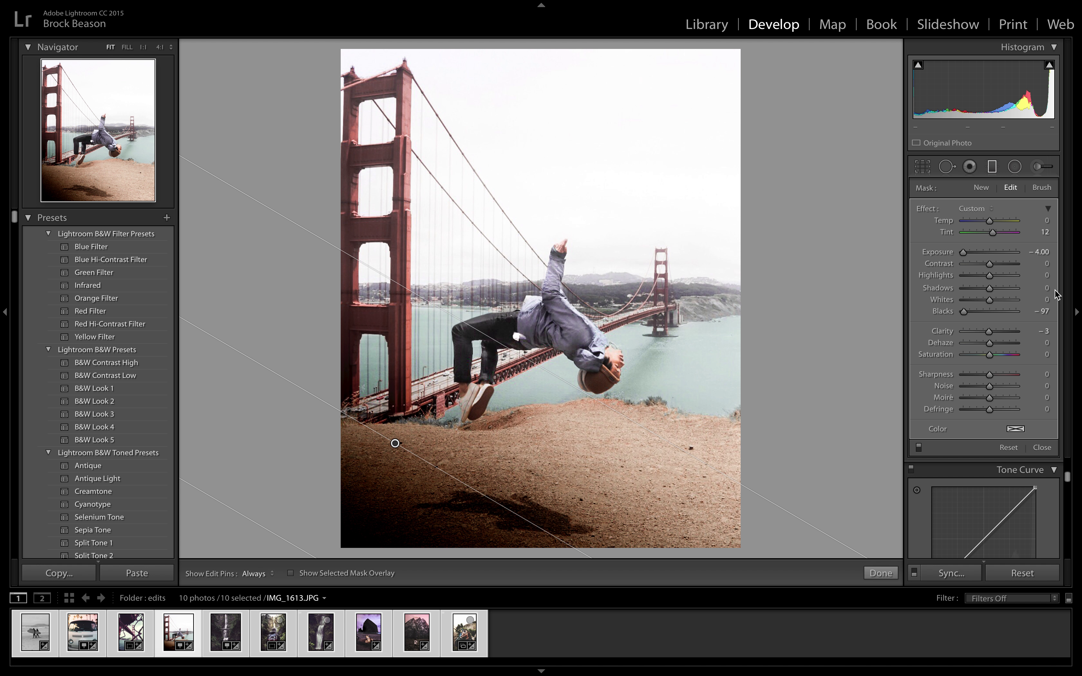
Set the graduated filter's blacks to 0 and its exposure to −2.76.
{"action": "double_click", "coordinate": [990, 311]}
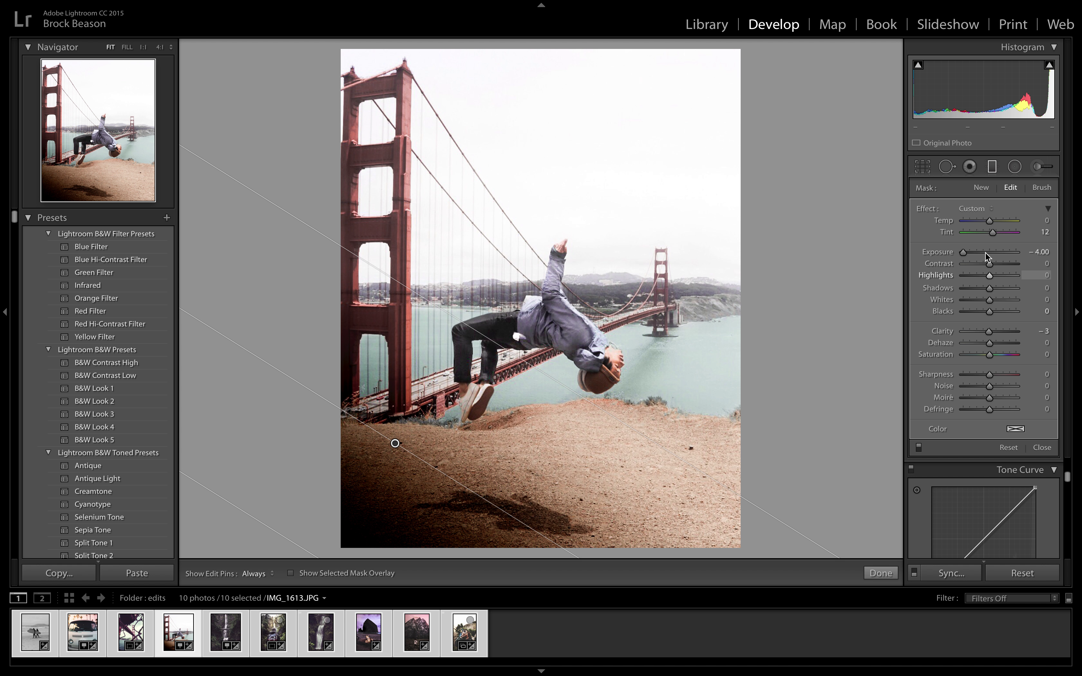
{"action": "double_click", "coordinate": [963, 251]}
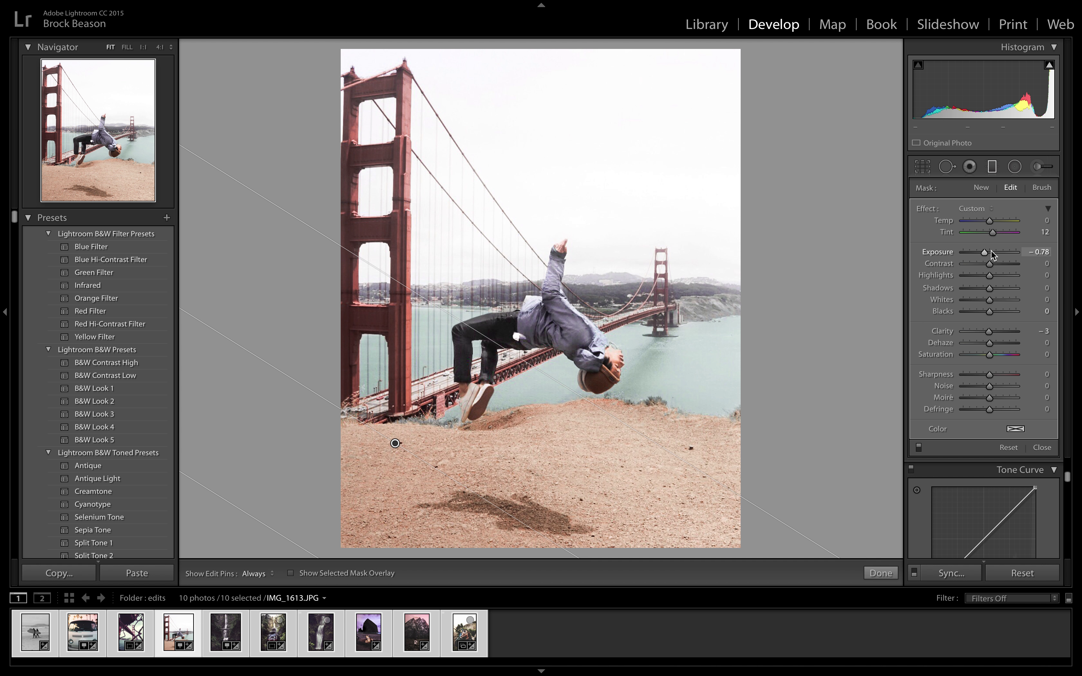
{"action": "left_click_drag", "start_coordinate": [985, 254], "coordinate": [976, 255]}
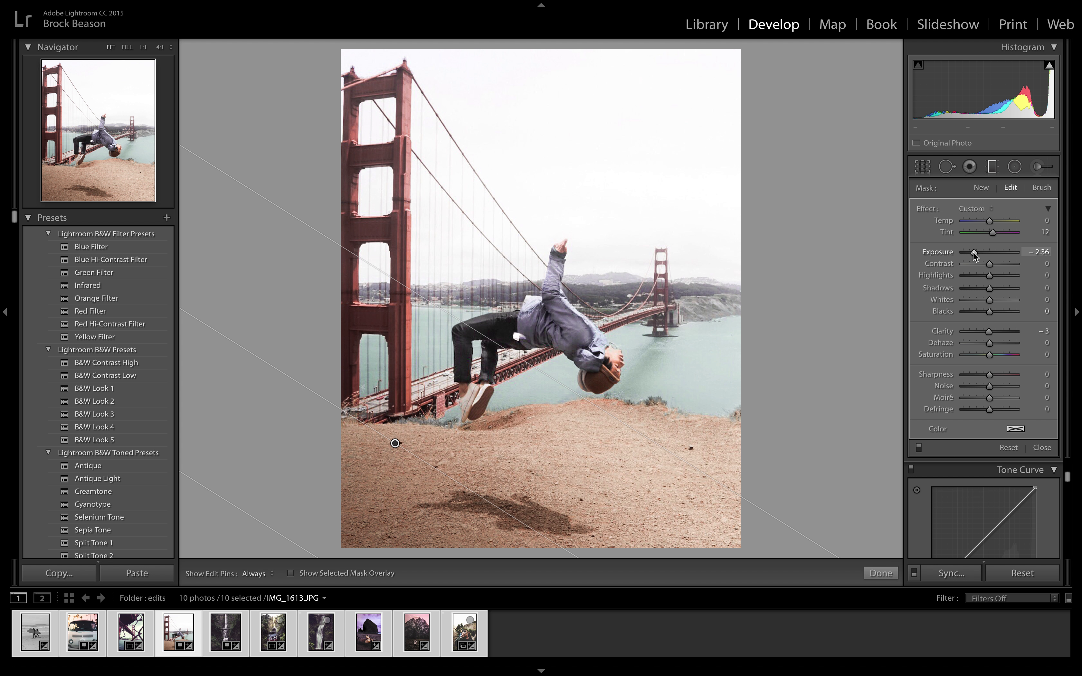
{"action": "left_click_drag", "start_coordinate": [971, 252], "coordinate": [970, 251]}
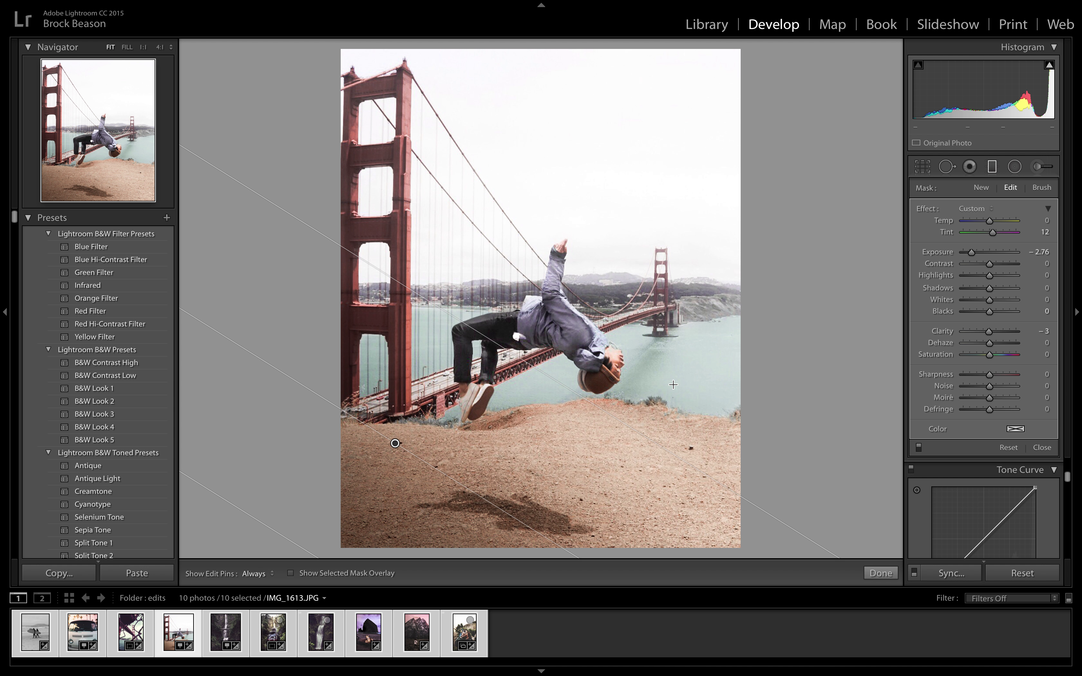
Darken the photo's lower-right corner with a second diagonal graduated filter, rotated to a shallow angle and set to exposure −1.93.
{"action": "left_click_drag", "start_coordinate": [671, 382], "coordinate": [660, 344]}
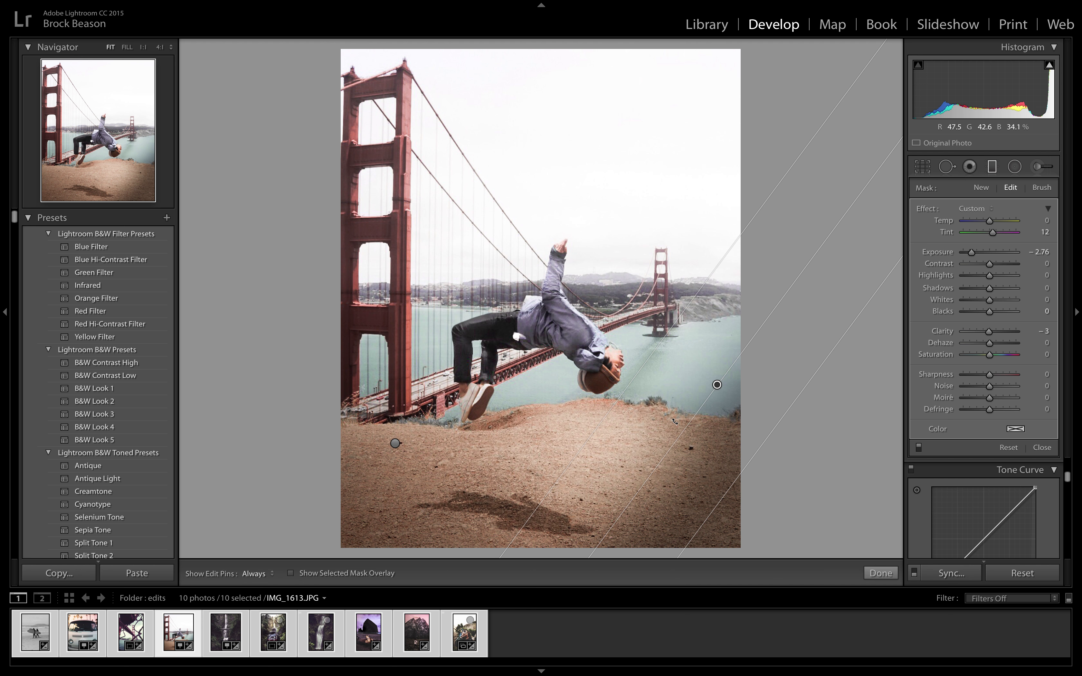
{"action": "left_click_drag", "start_coordinate": [675, 421], "coordinate": [667, 410]}
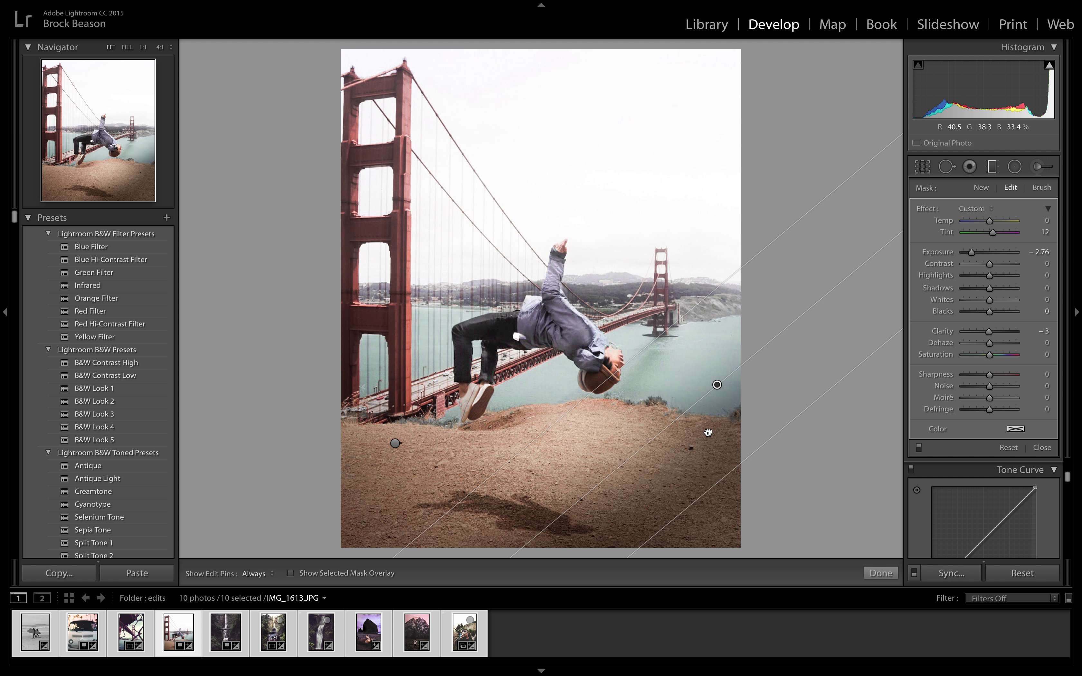
{"action": "left_click_drag", "start_coordinate": [708, 432], "coordinate": [666, 444]}
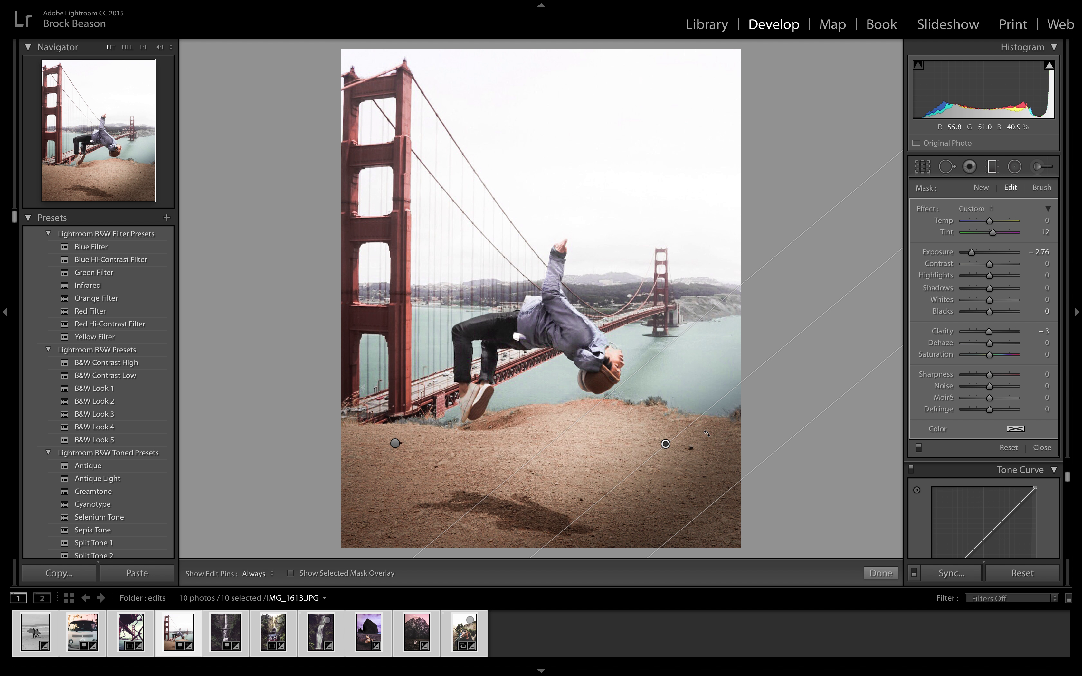
{"action": "left_click_drag", "start_coordinate": [707, 433], "coordinate": [706, 433]}
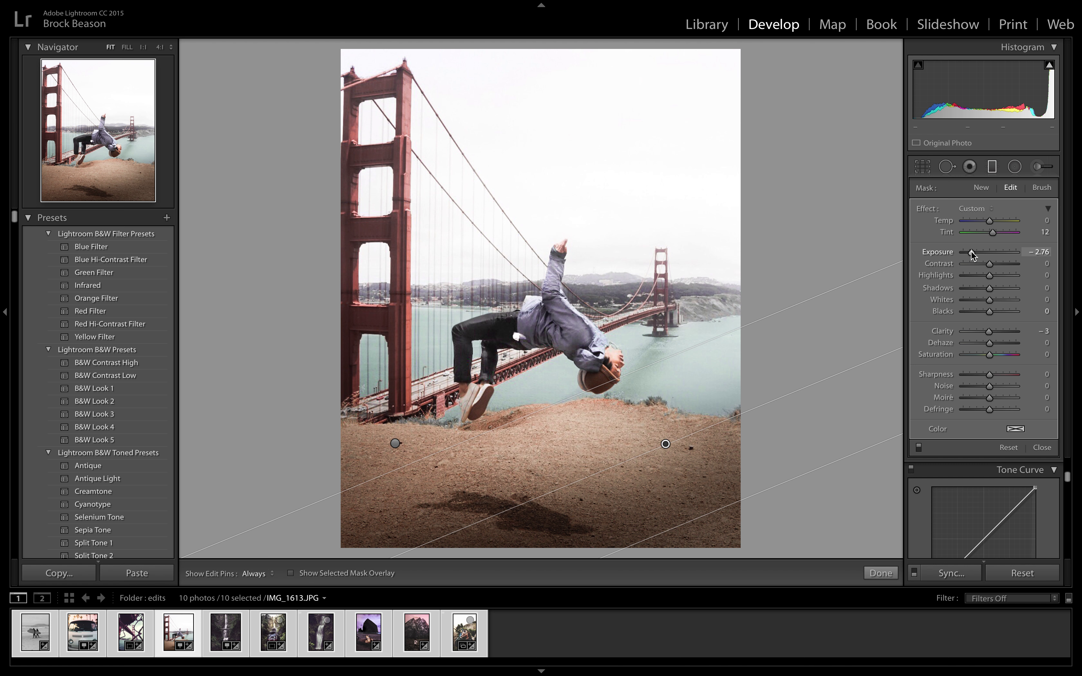
{"action": "left_click_drag", "start_coordinate": [972, 254], "coordinate": [977, 255]}
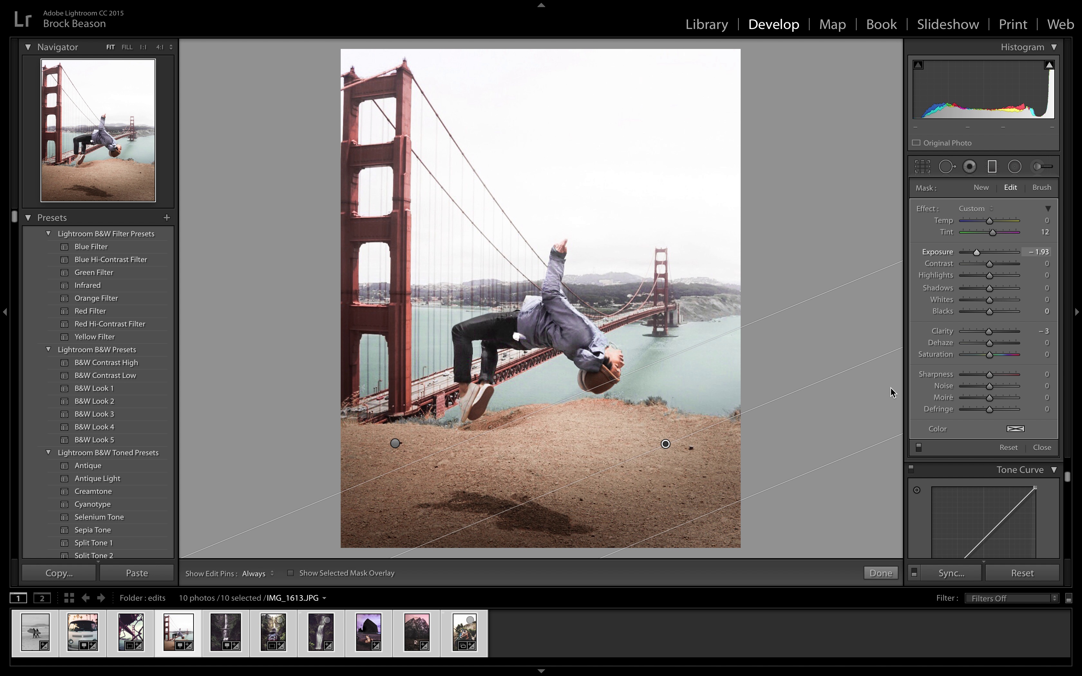
{"action": "left_click", "coordinate": [880, 576]}
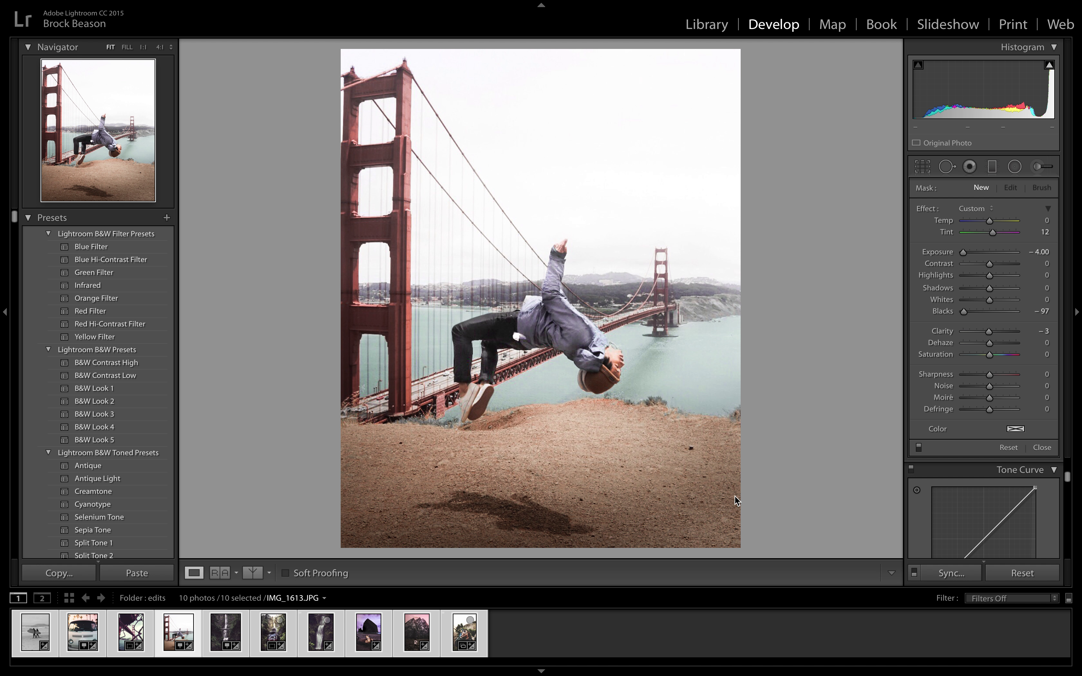
Set the whole photo's Clarity to +20.
{"action": "scroll", "coordinate": [985, 339], "scroll_direction": "down", "scroll_amount": 5}
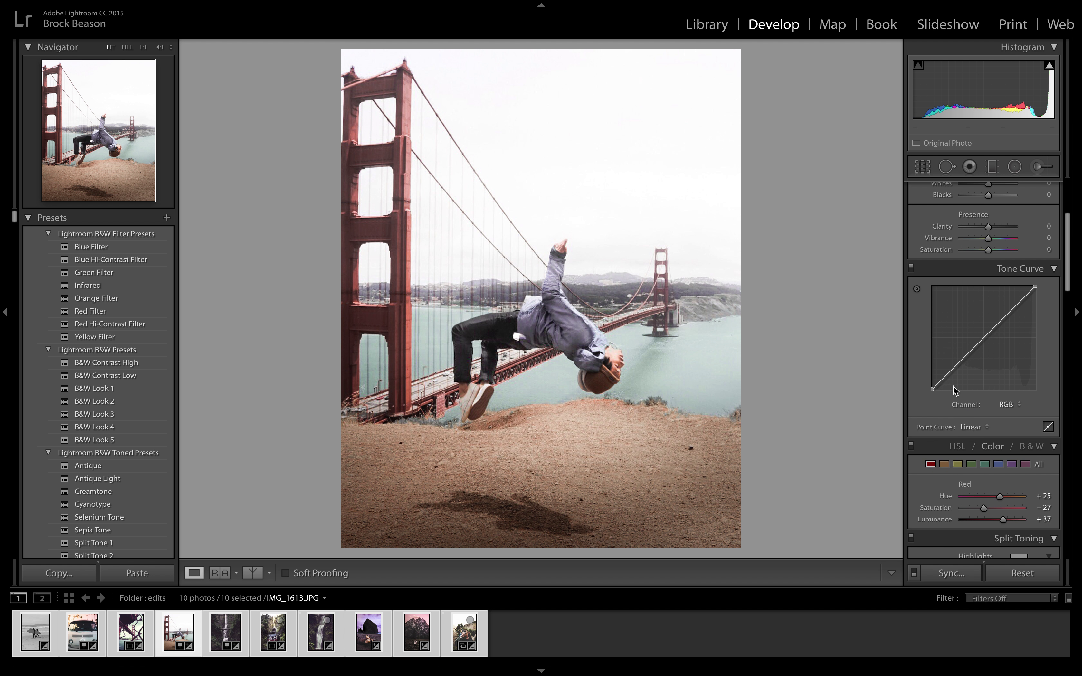
{"action": "scroll", "coordinate": [953, 387], "scroll_direction": "down", "scroll_amount": 4}
{"action": "scroll", "coordinate": [962, 361], "scroll_direction": "down", "scroll_amount": 3}
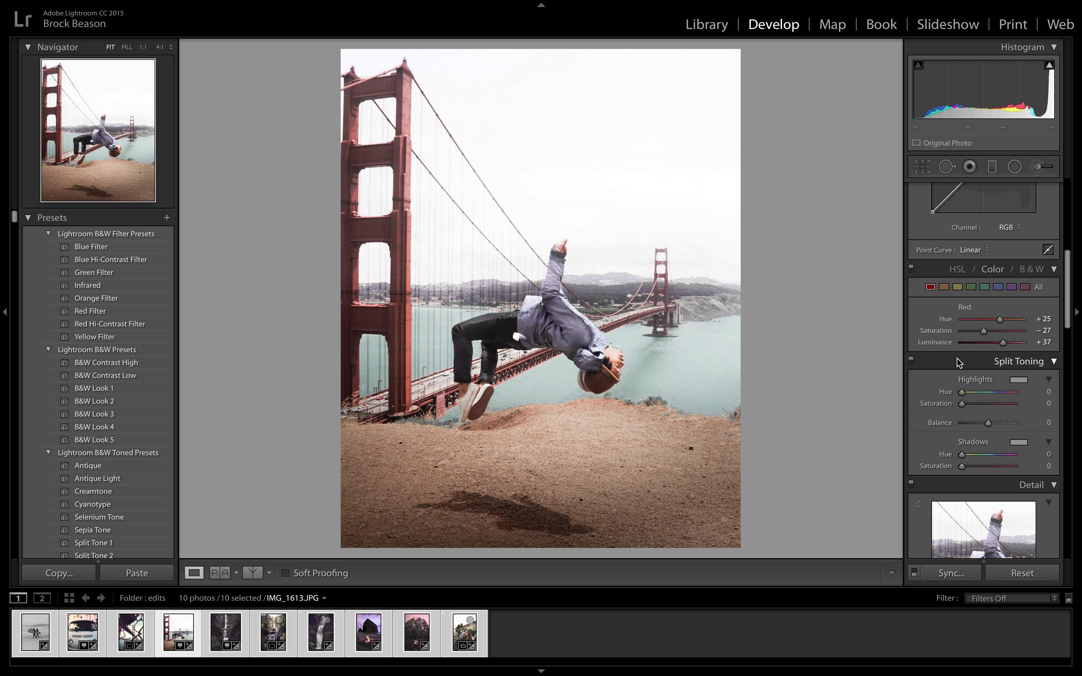
{"action": "scroll", "coordinate": [957, 358], "scroll_direction": "up", "scroll_amount": 15}
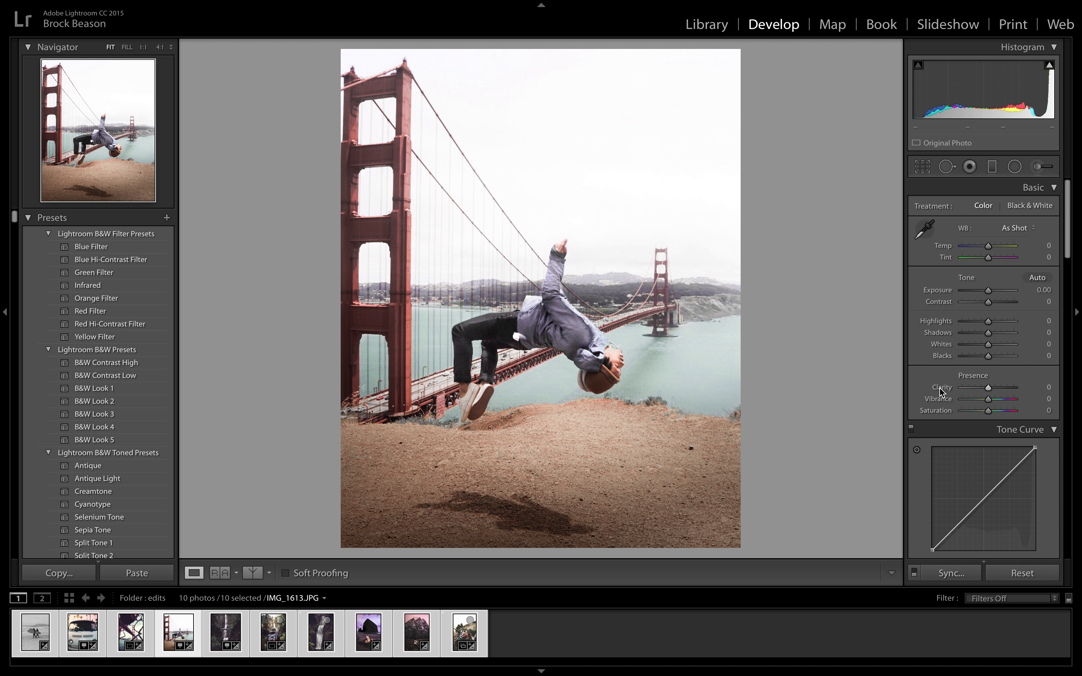
{"action": "key", "text": "equal"}
{"action": "key", "text": "equal"}
{"action": "key", "text": "equal"}
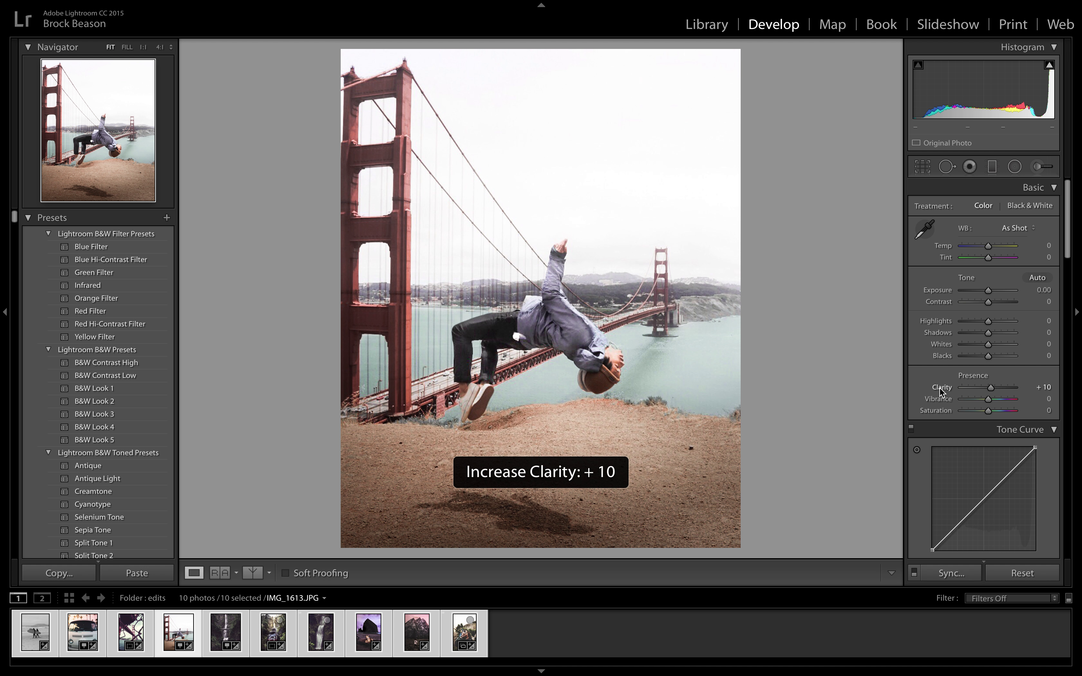
{"action": "key", "text": "equal"}
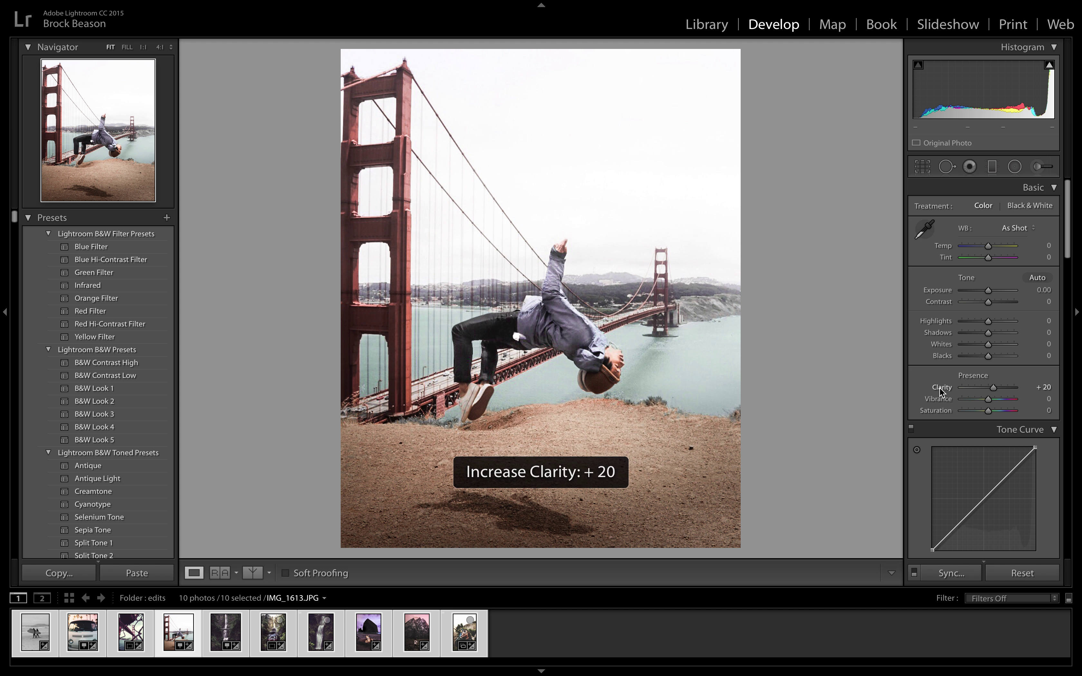
{"action": "key", "text": "equal"}
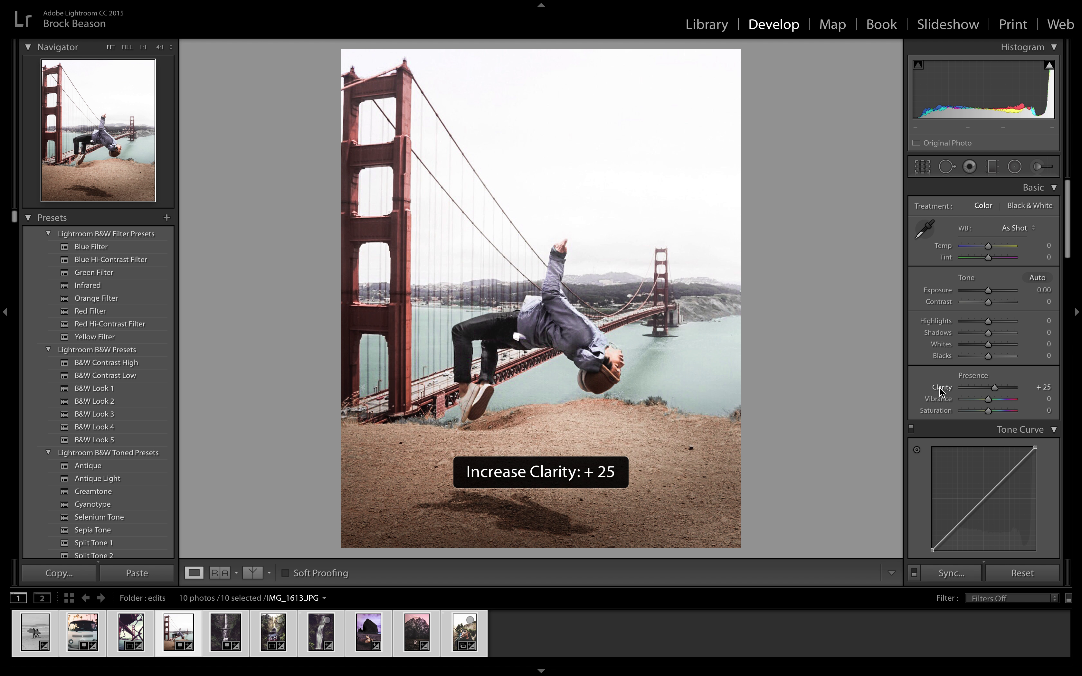
{"action": "key", "text": "minus"}
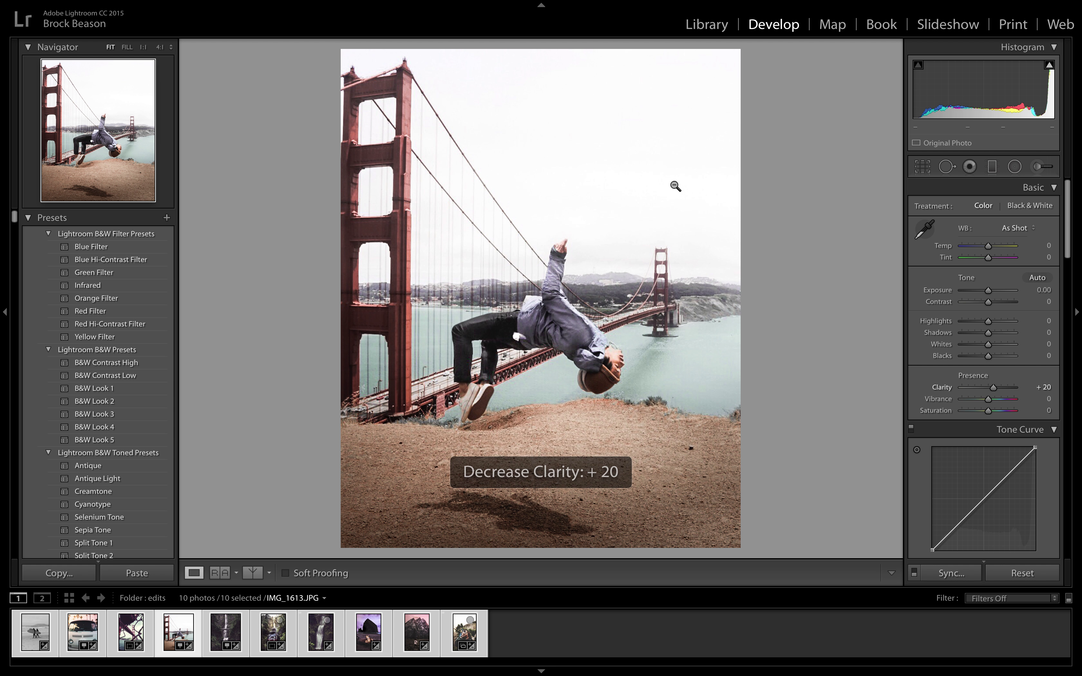
Add a diagonal graduated filter from the photo's upper-right corner across the sky, with exposure 0.20 and blacks −3.
{"action": "left_click", "coordinate": [992, 167]}
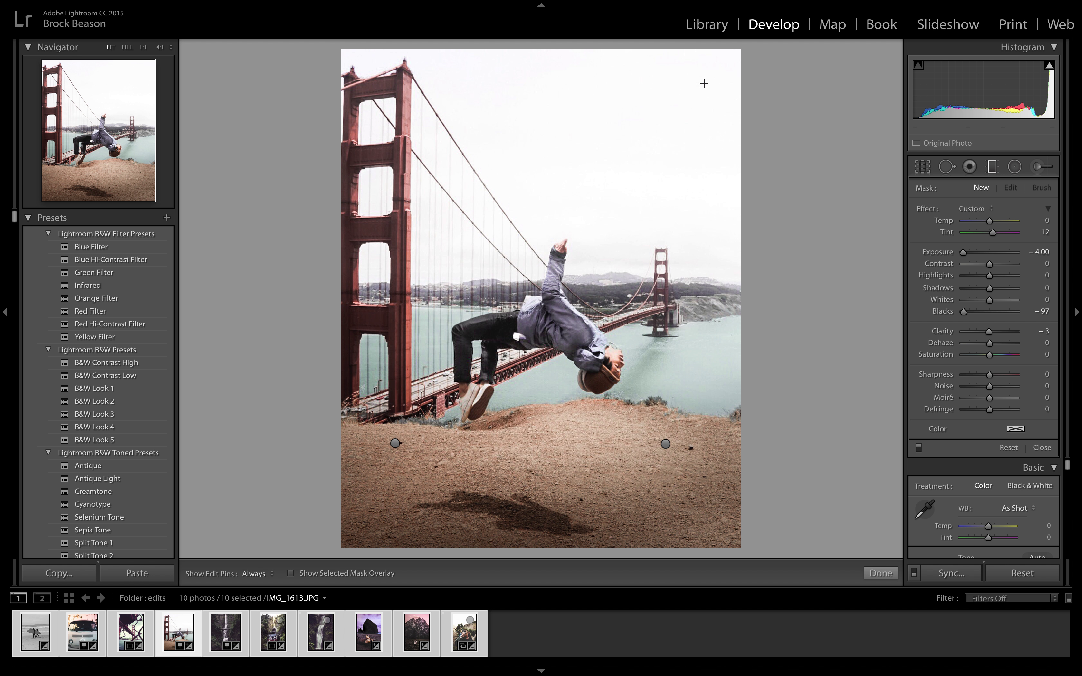
{"action": "left_click_drag", "start_coordinate": [760, 49], "coordinate": [499, 401]}
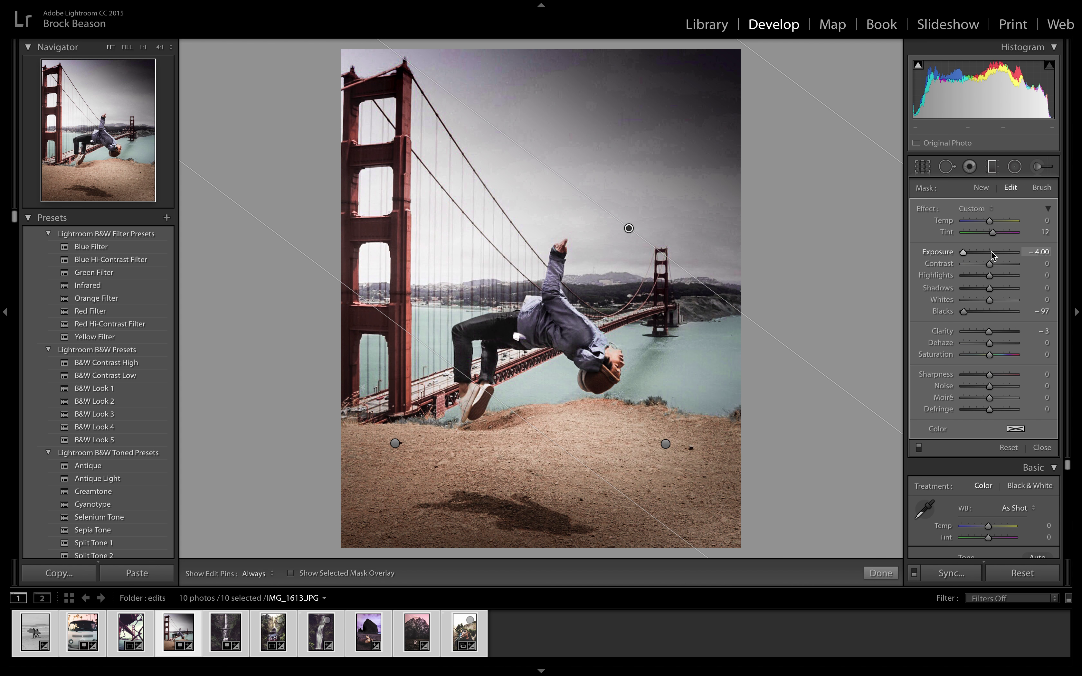
{"action": "left_click", "coordinate": [989, 310]}
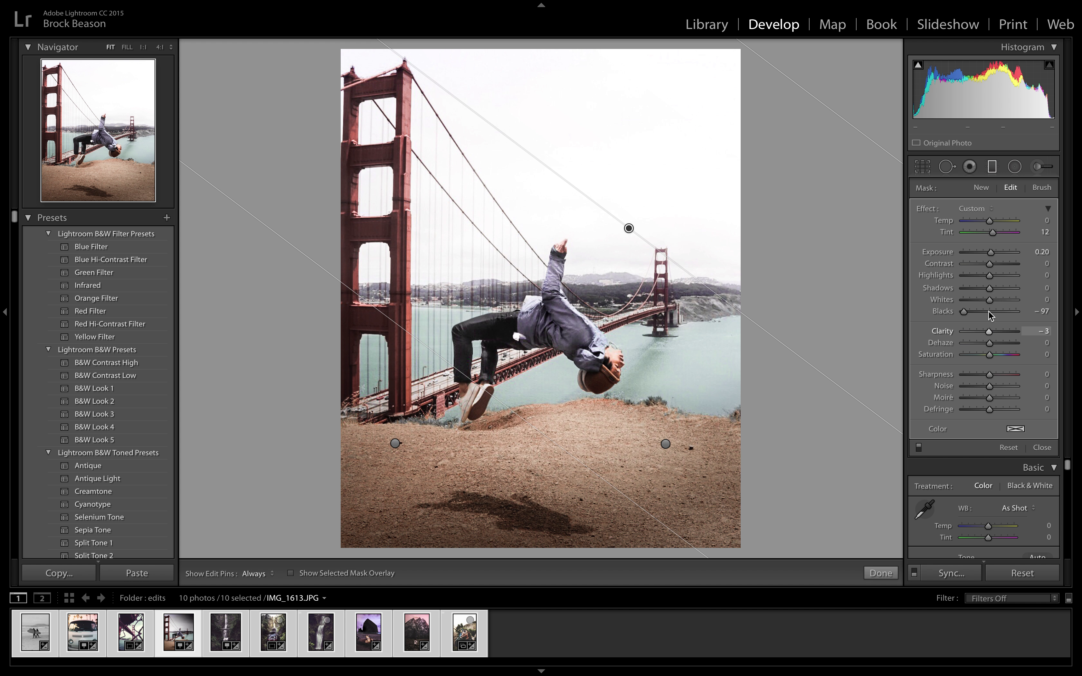
Tone the sky's graduated filter pink with temp 32 and tint 100, and lower its exposure to −1.27.
{"action": "left_click_drag", "start_coordinate": [990, 221], "coordinate": [1009, 222]}
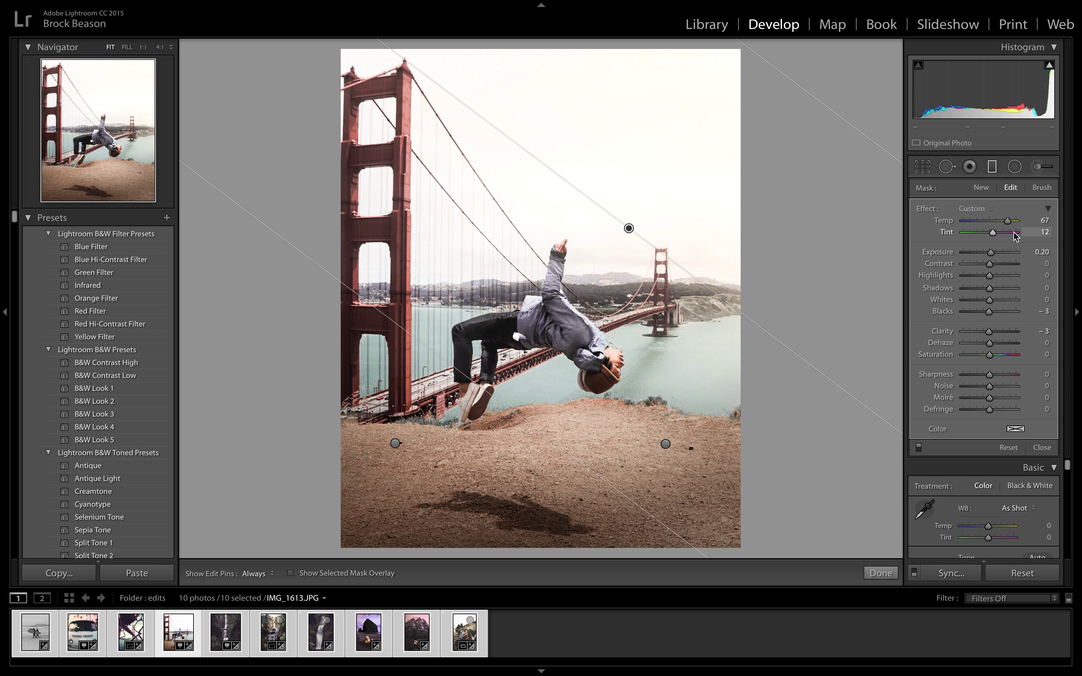
{"action": "left_click", "coordinate": [1014, 232]}
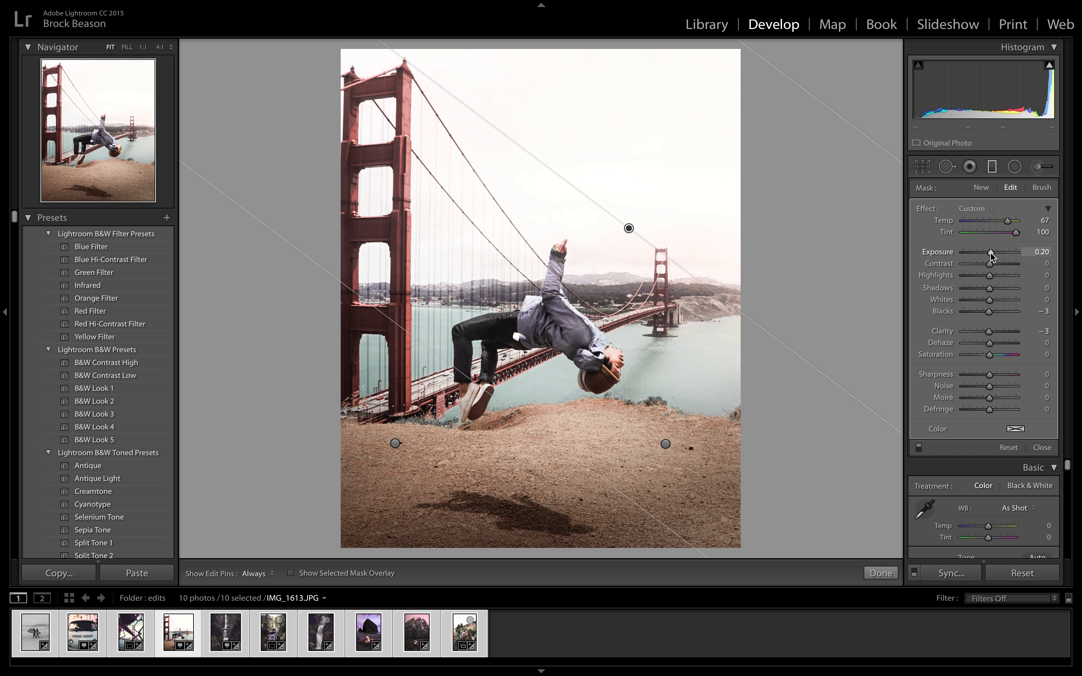
{"action": "left_click_drag", "start_coordinate": [993, 252], "coordinate": [990, 253]}
{"action": "left_click_drag", "start_coordinate": [985, 253], "coordinate": [980, 253]}
{"action": "left_click_drag", "start_coordinate": [980, 253], "coordinate": [983, 253]}
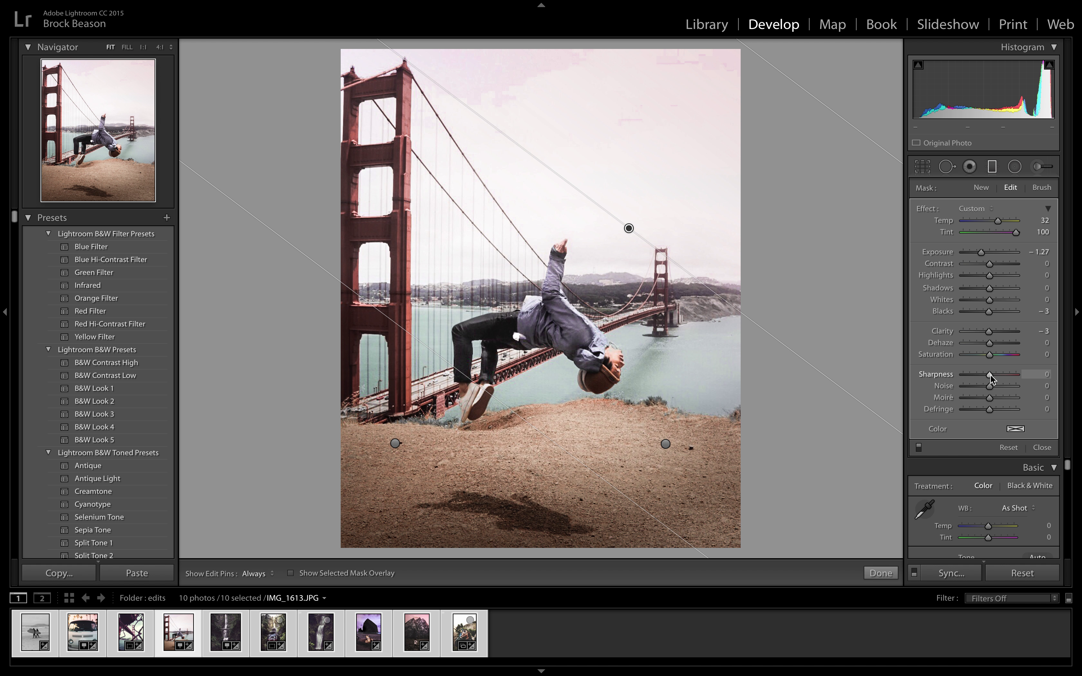
Set the sky filter's sharpness to −1, lower its saturation slightly, and finish editing the filter.
{"action": "left_click_drag", "start_coordinate": [990, 376], "coordinate": [989, 375]}
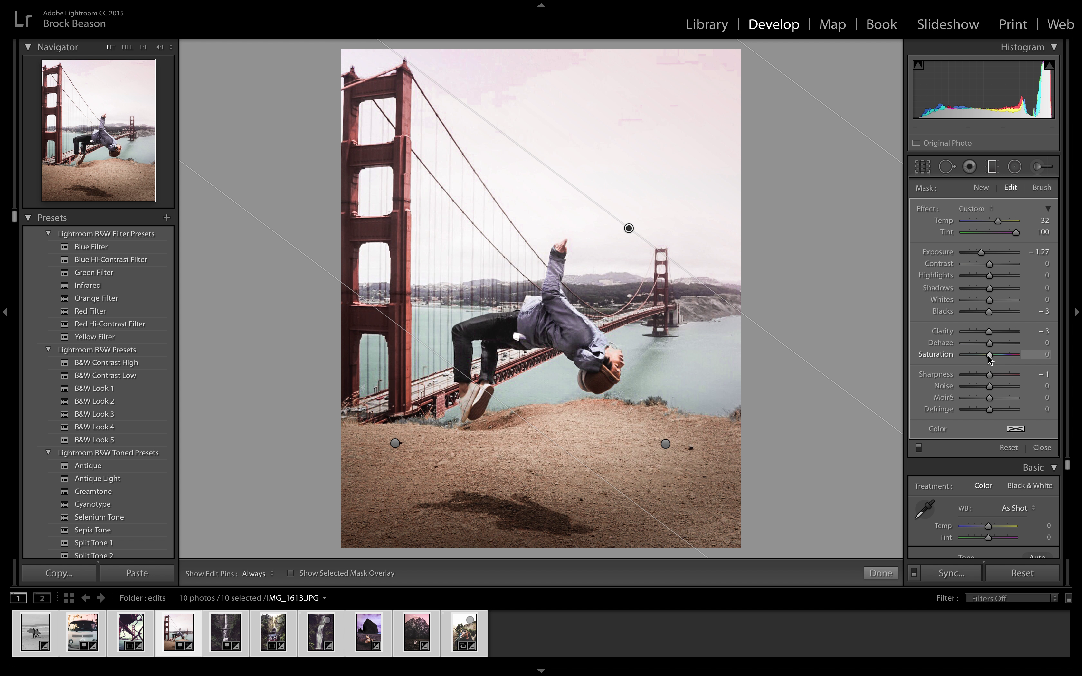
{"action": "left_click_drag", "start_coordinate": [988, 355], "coordinate": [987, 355]}
{"action": "left_click", "coordinate": [880, 573]}
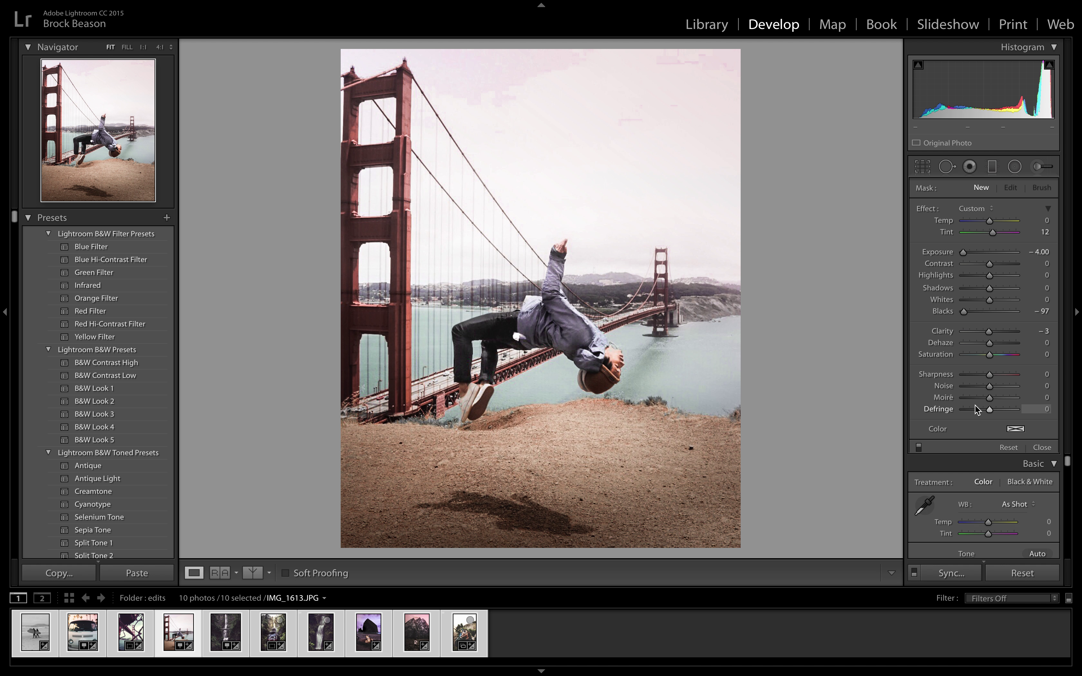
{"action": "scroll", "coordinate": [966, 412], "scroll_direction": "down", "scroll_amount": 3}
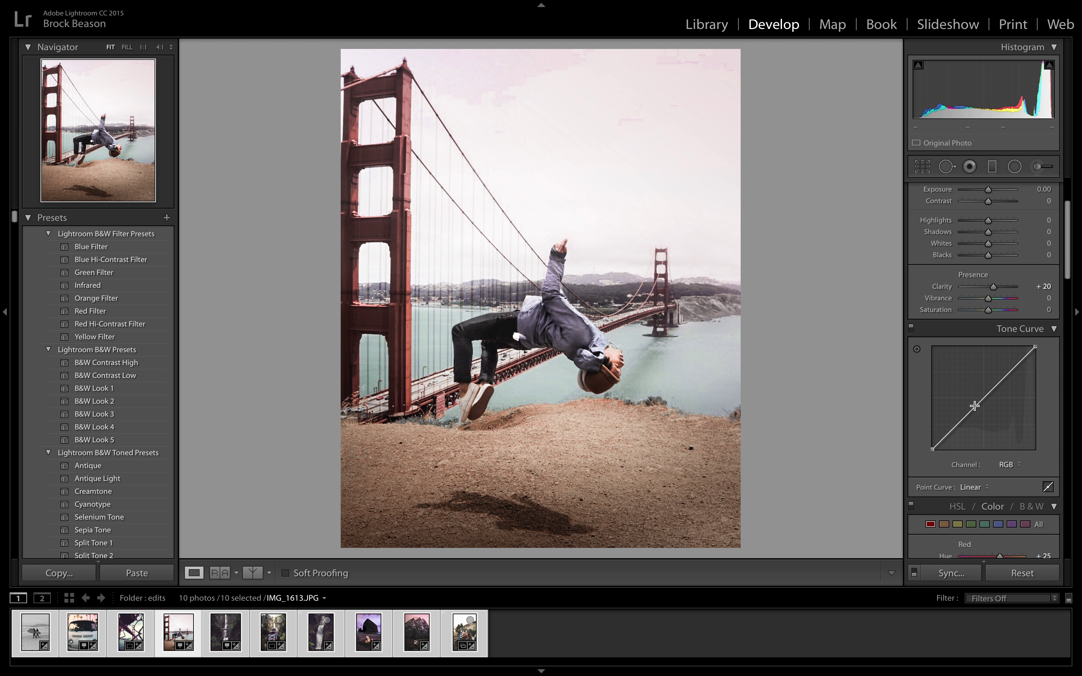
{"action": "left_click", "coordinate": [957, 422]}
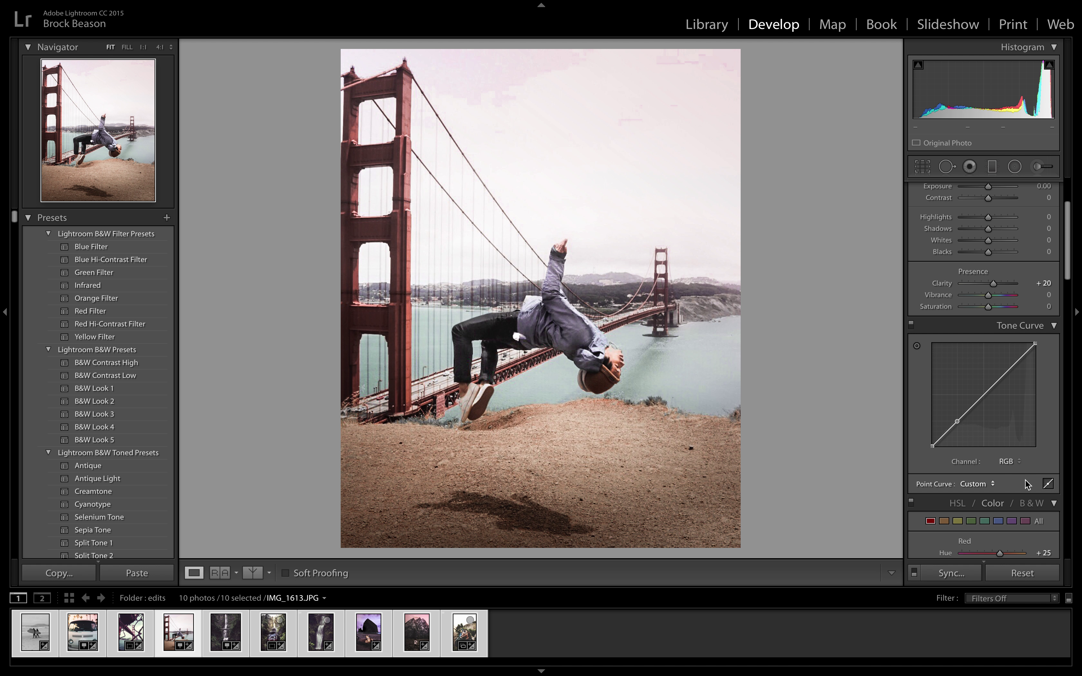
{"action": "left_click", "coordinate": [1047, 484]}
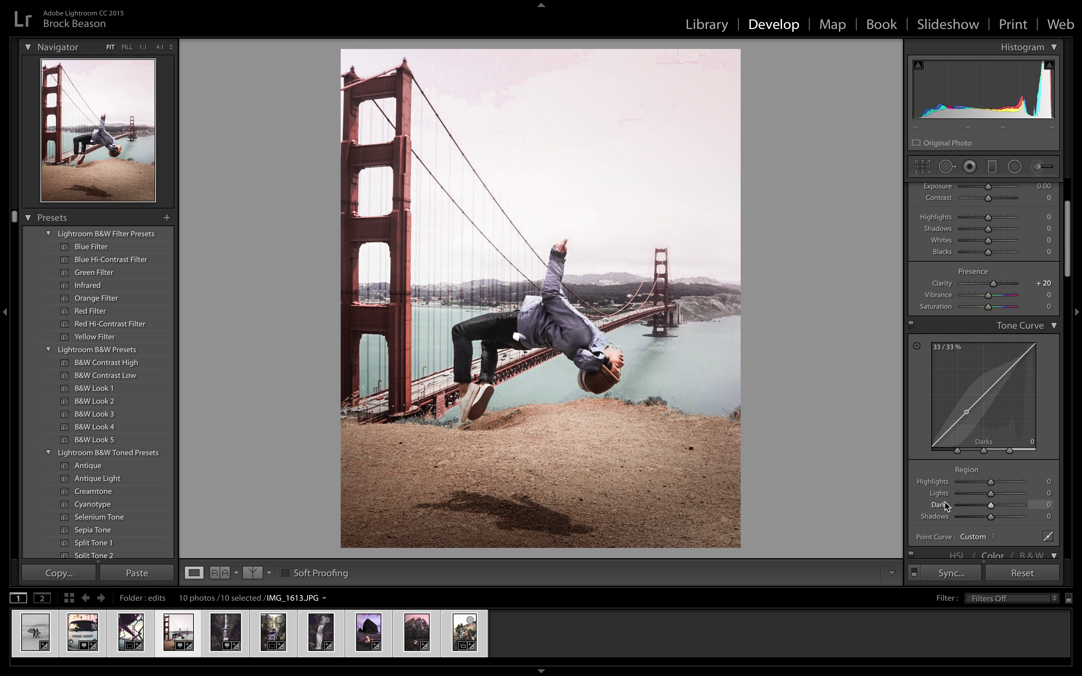
{"action": "left_click", "coordinate": [1048, 538]}
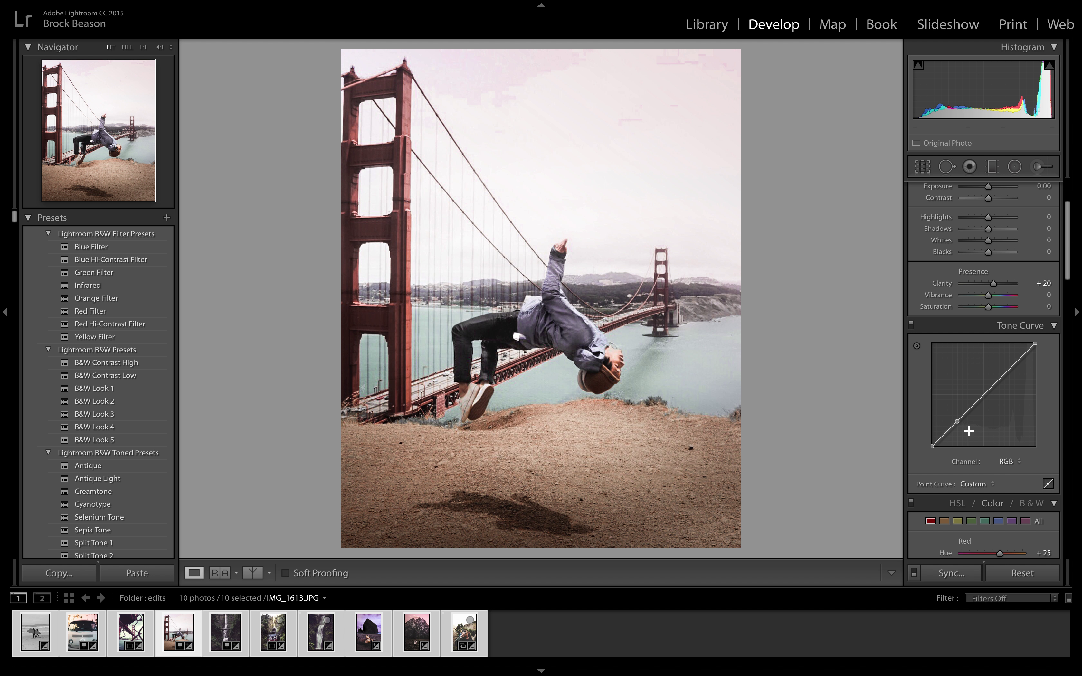
{"action": "left_click_drag", "start_coordinate": [933, 447], "coordinate": [930, 435]}
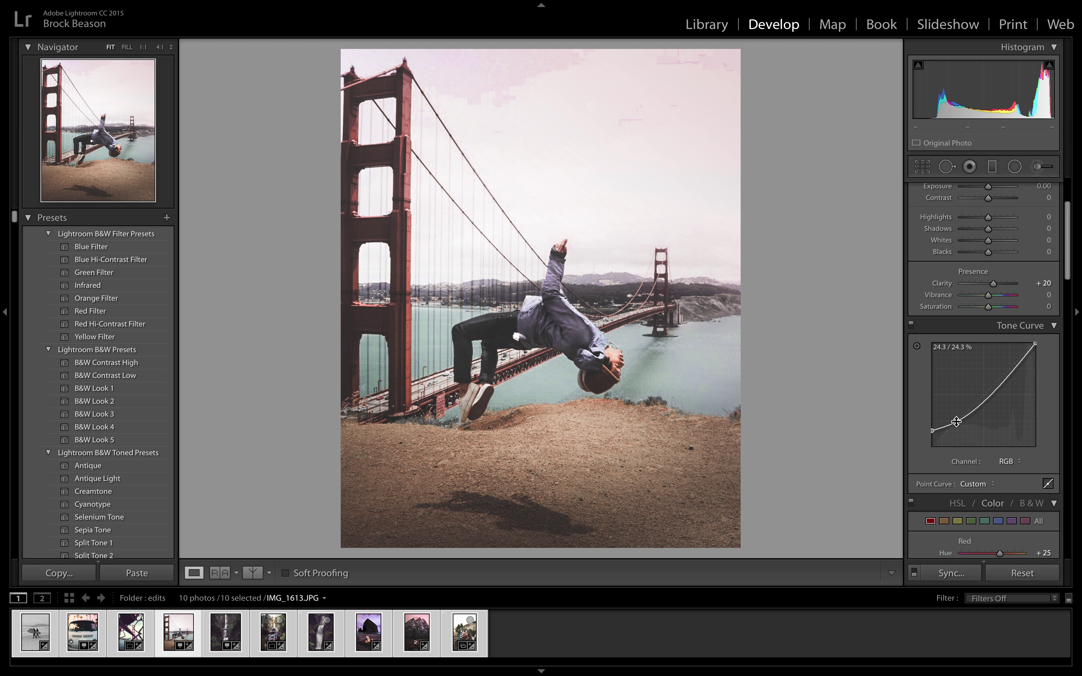
{"action": "key", "text": "super+z"}
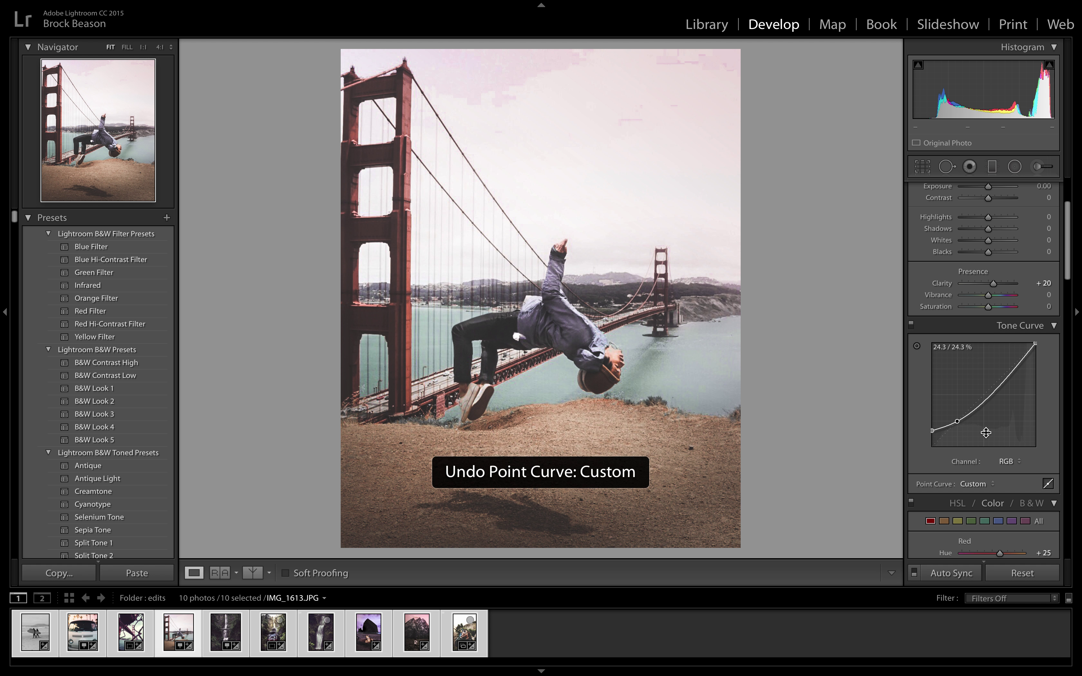
{"action": "key", "text": "super+z"}
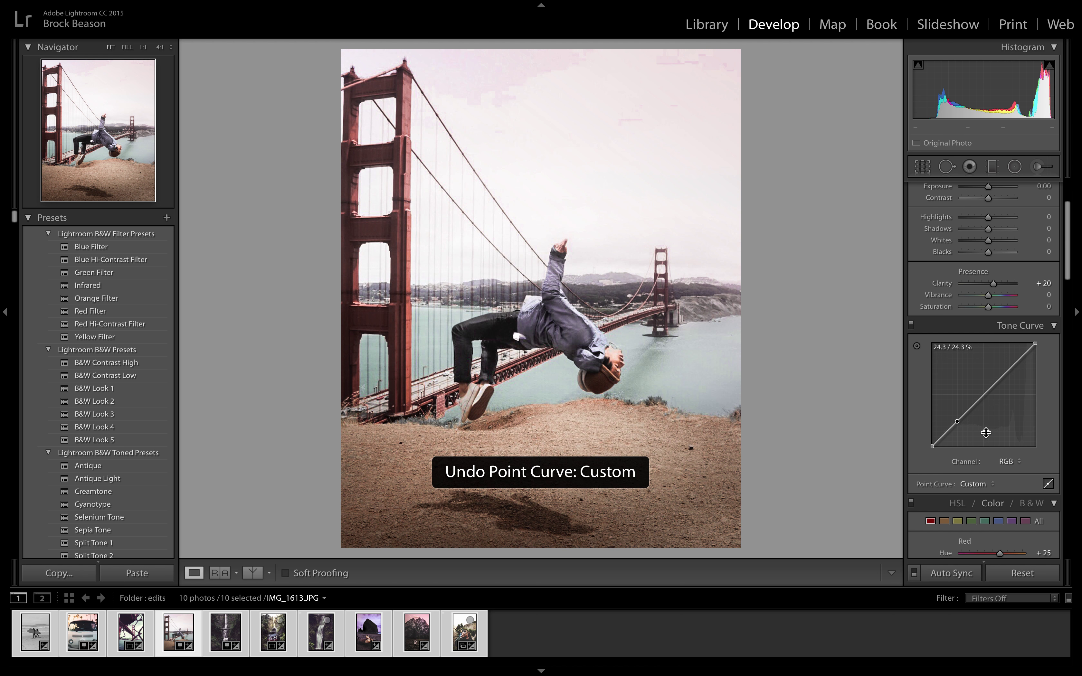
{"action": "key", "text": "super+z"}
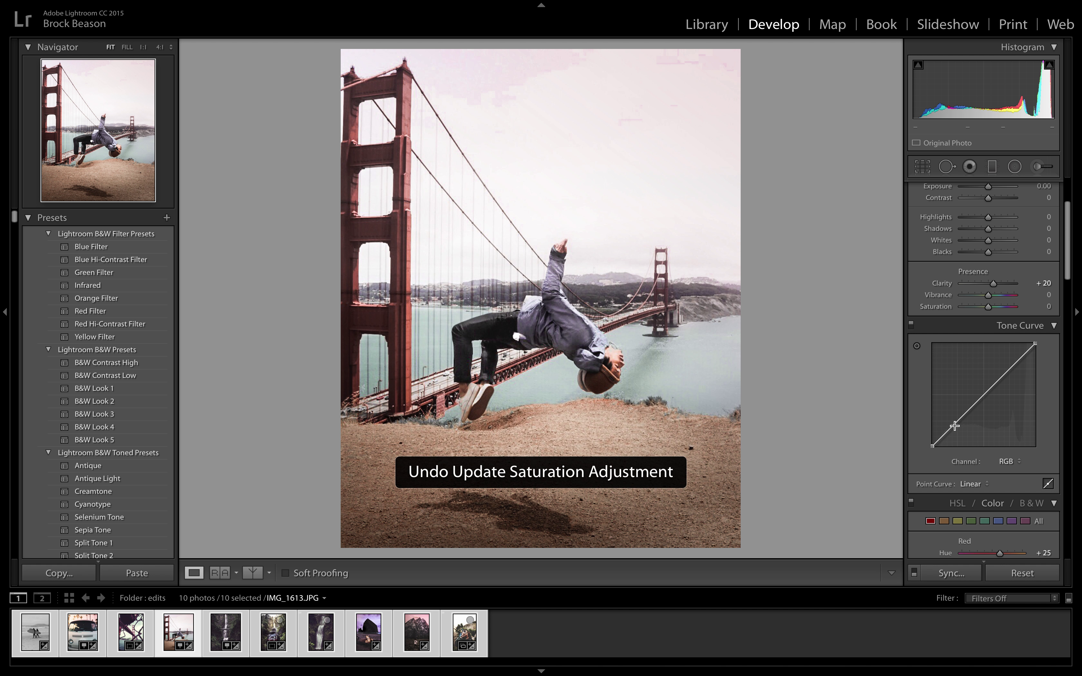
Anchor the RGB tone curve at about 24.7% and raise its black endpoint to fade the darkest tones.
{"action": "left_click_drag", "start_coordinate": [934, 447], "coordinate": [932, 438]}
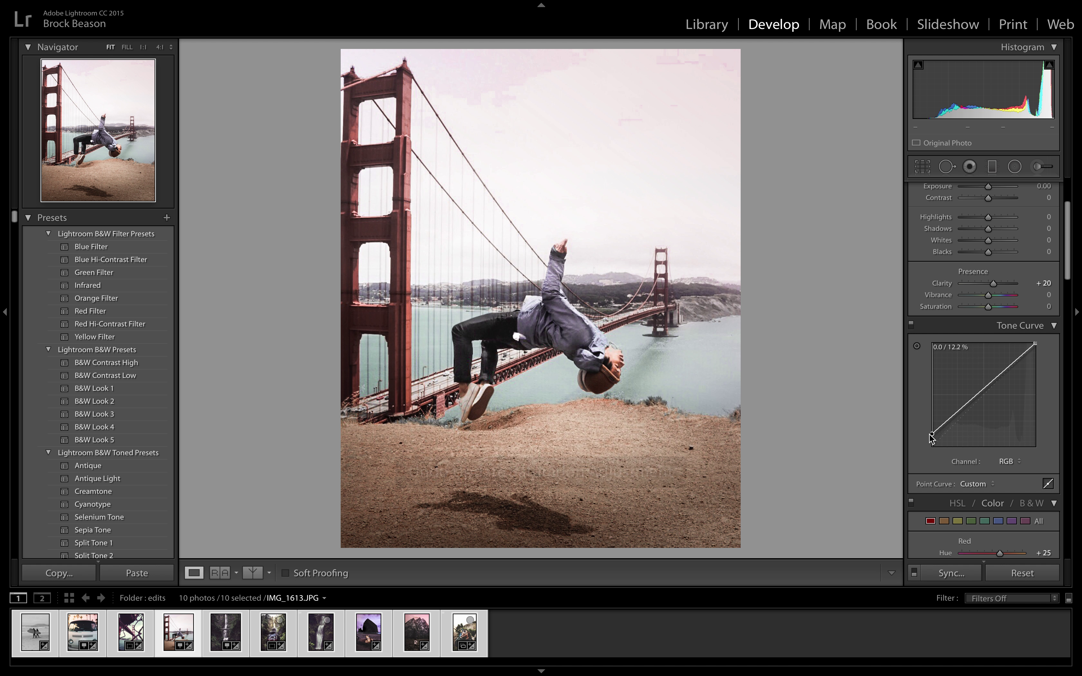
{"action": "left_click_drag", "start_coordinate": [931, 434], "coordinate": [931, 449]}
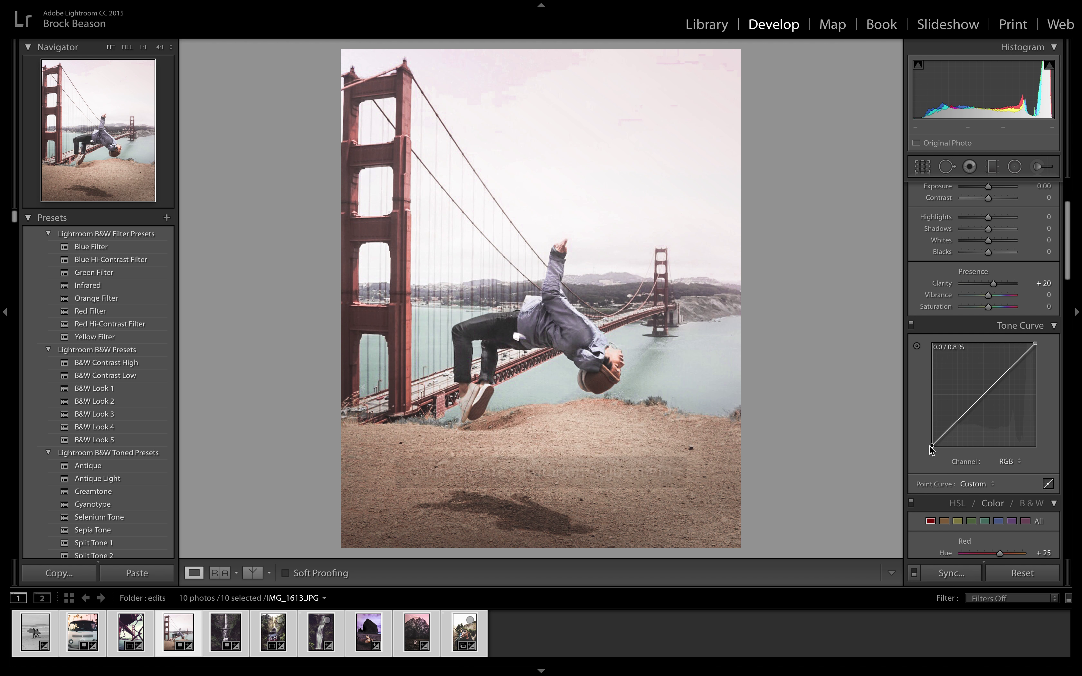
{"action": "left_click", "coordinate": [957, 421]}
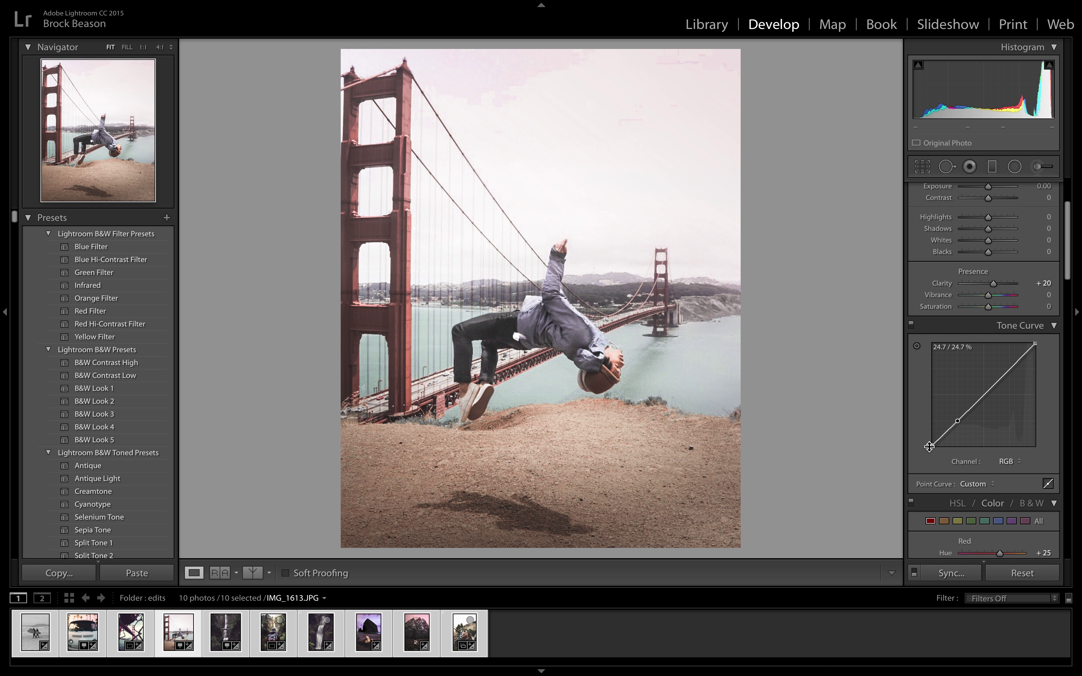
{"action": "scroll", "coordinate": [929, 446], "scroll_direction": "down", "scroll_amount": 2}
{"action": "left_click_drag", "start_coordinate": [930, 438], "coordinate": [930, 432]}
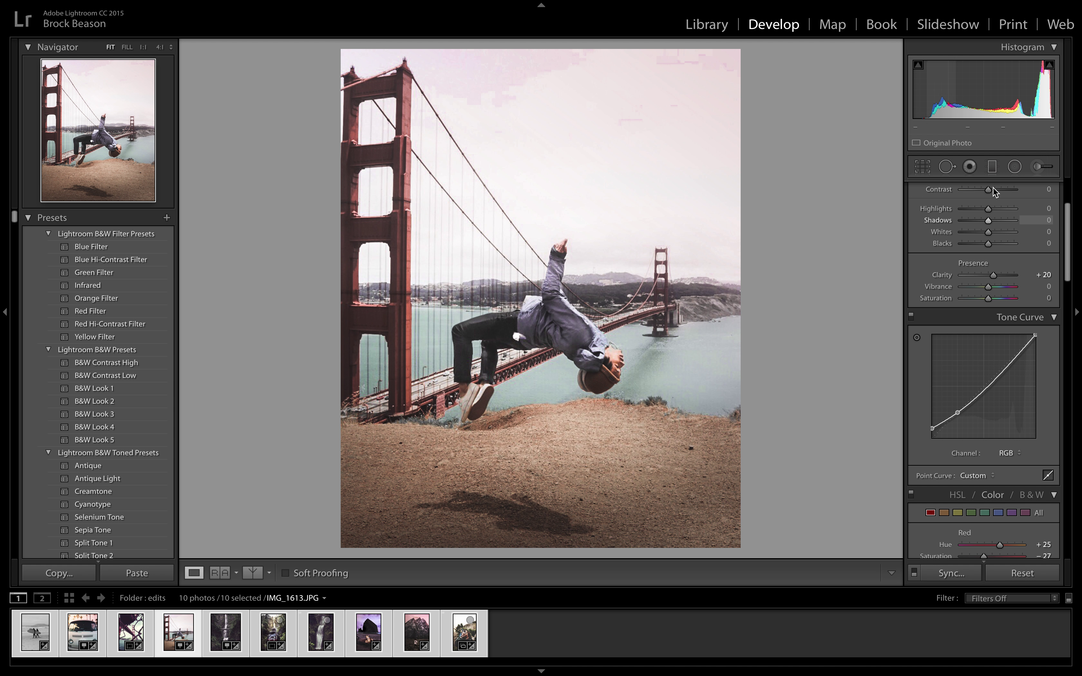
Reselect the sky's graduated filter for editing and set its clarity to −100.
{"action": "left_click", "coordinate": [1040, 168]}
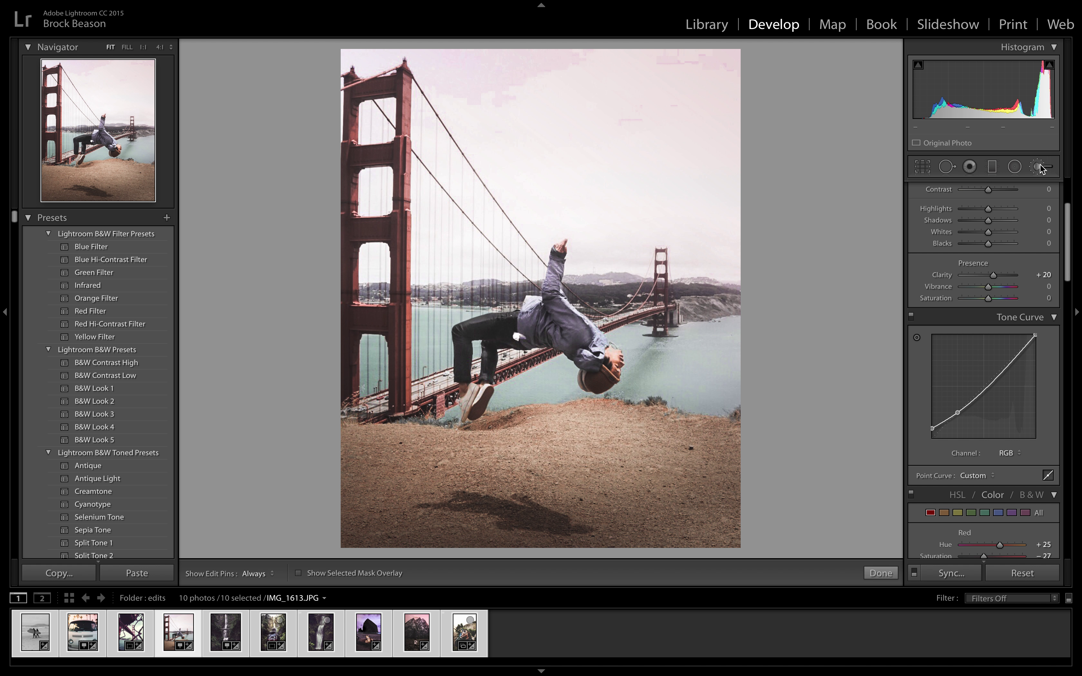
{"action": "left_click", "coordinate": [993, 167]}
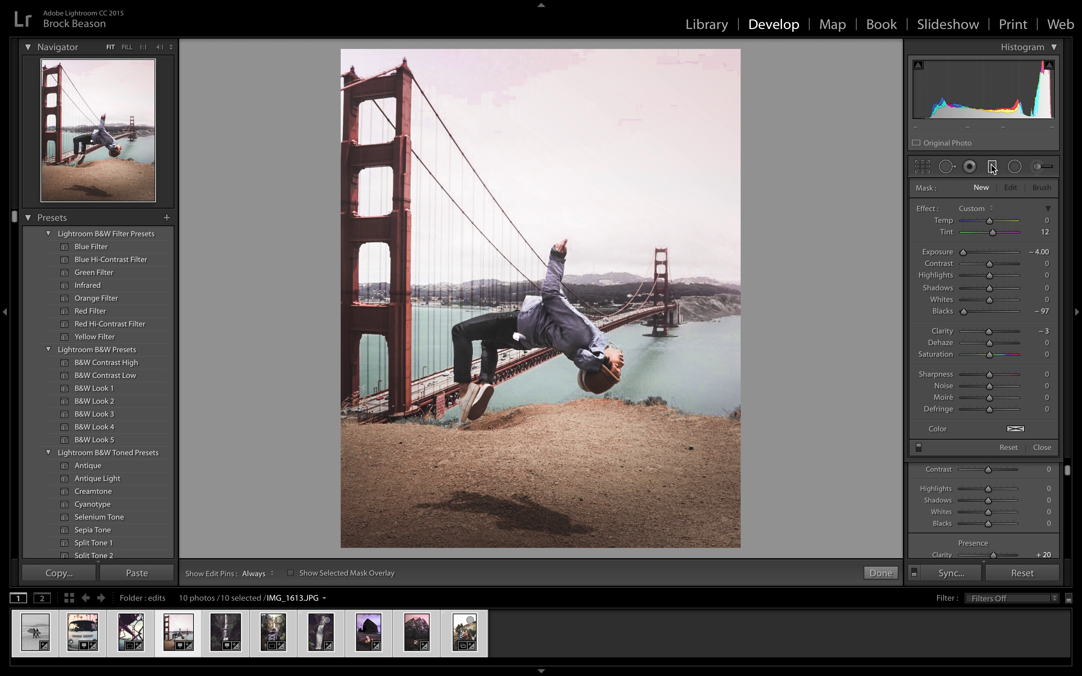
{"action": "left_click", "coordinate": [628, 228]}
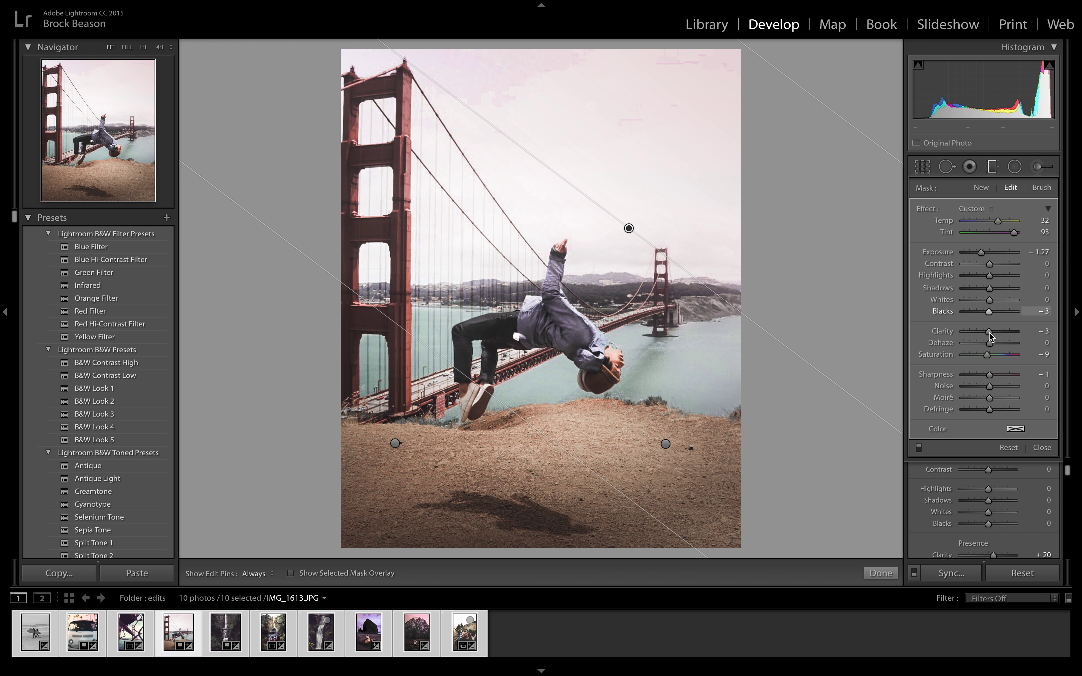
{"action": "left_click_drag", "start_coordinate": [988, 331], "coordinate": [914, 331]}
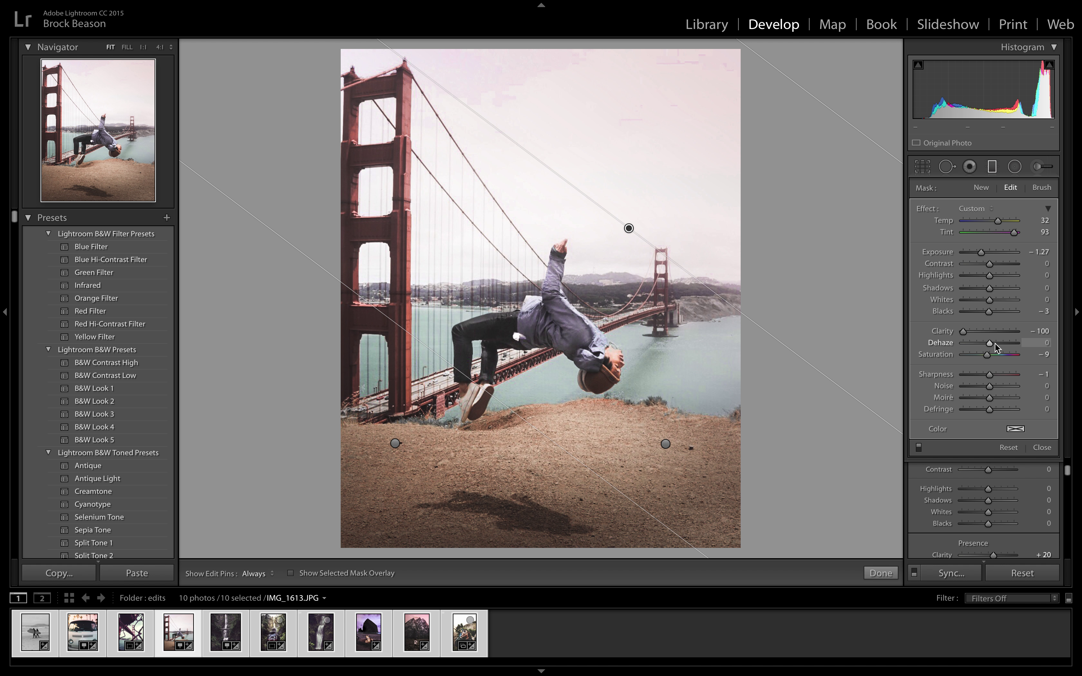
Set the sky graduated filter's dehaze to −59 and finish editing the filter.
{"action": "left_click_drag", "start_coordinate": [979, 346], "coordinate": [966, 345]}
{"action": "left_click", "coordinate": [1001, 343]}
{"action": "left_click_drag", "start_coordinate": [1001, 344], "coordinate": [966, 343]}
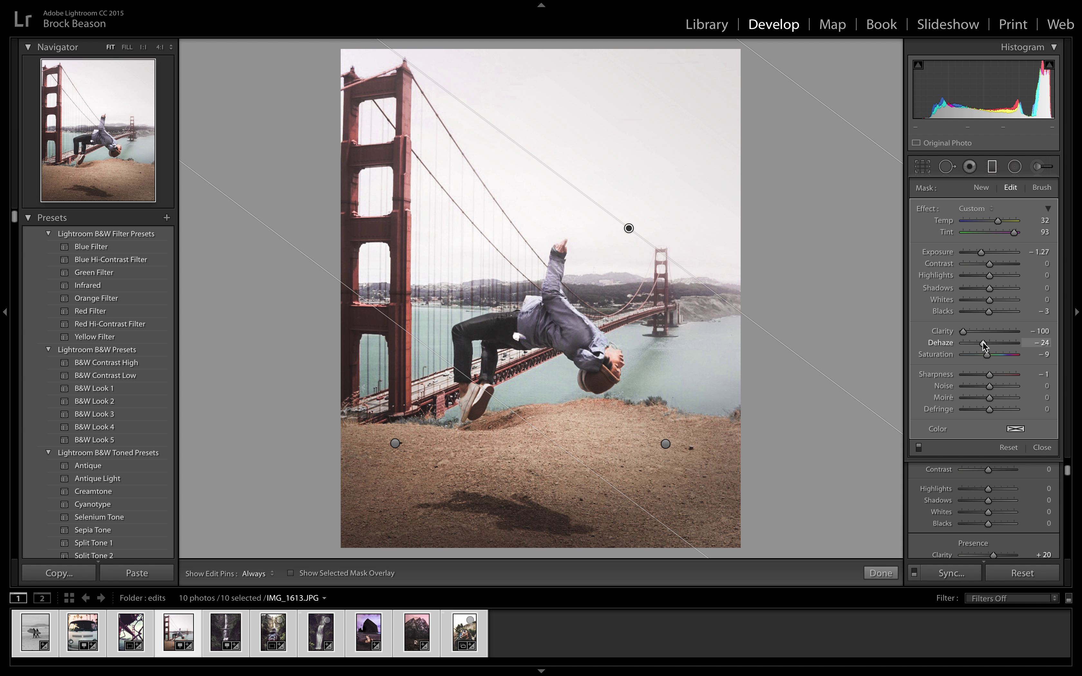
{"action": "left_click_drag", "start_coordinate": [983, 343], "coordinate": [999, 347]}
{"action": "left_click_drag", "start_coordinate": [998, 347], "coordinate": [990, 347]}
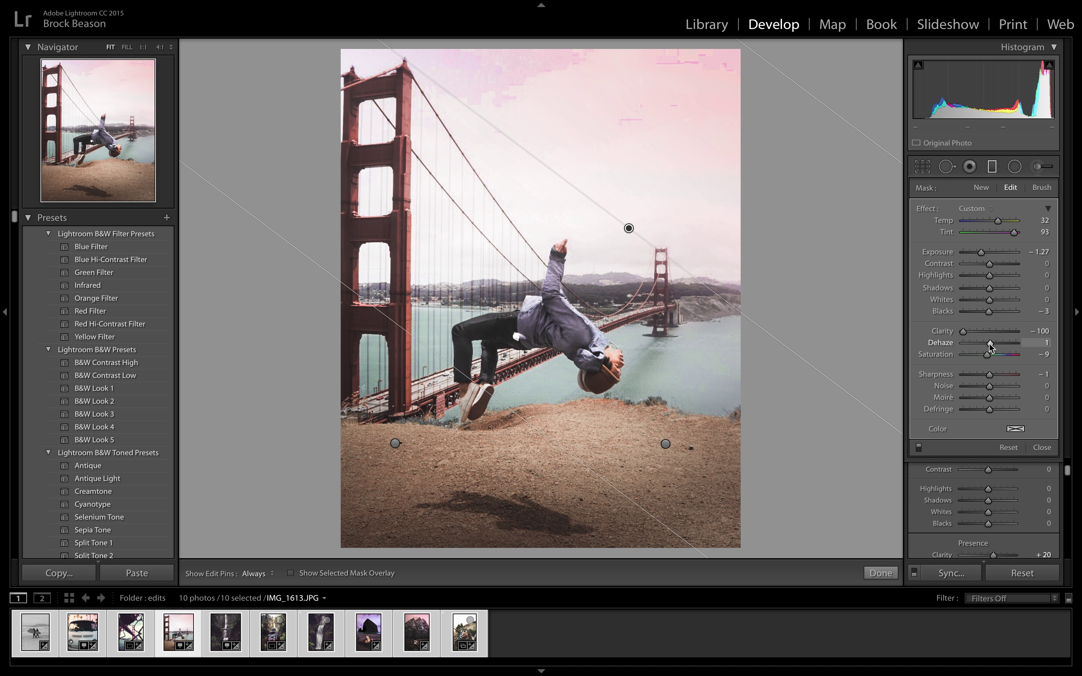
{"action": "left_click_drag", "start_coordinate": [990, 345], "coordinate": [974, 346]}
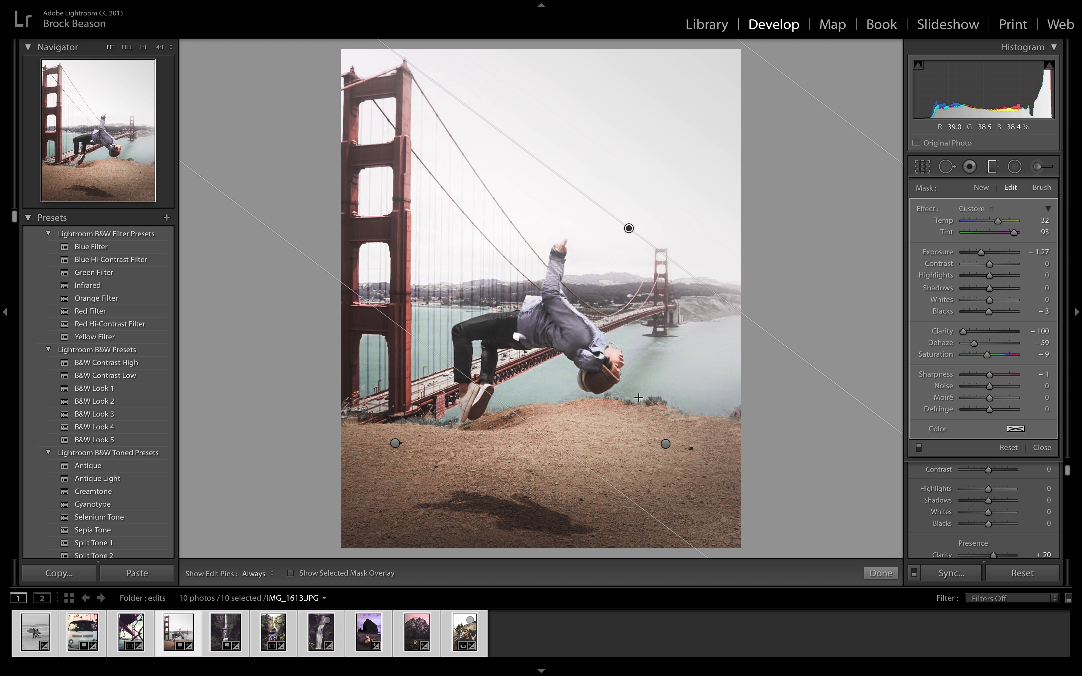
{"action": "left_click", "coordinate": [881, 574]}
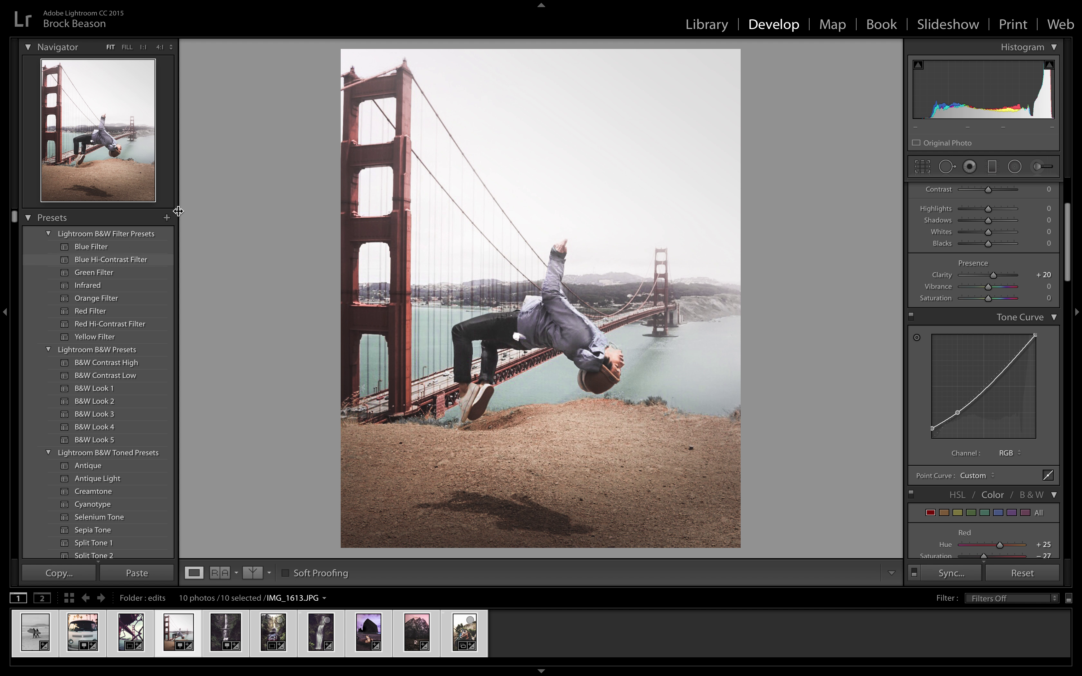
Save the current settings as develop preset B69 in User Presets, and check the bridge photo in a split before/after view.
{"action": "left_click", "coordinate": [166, 218]}
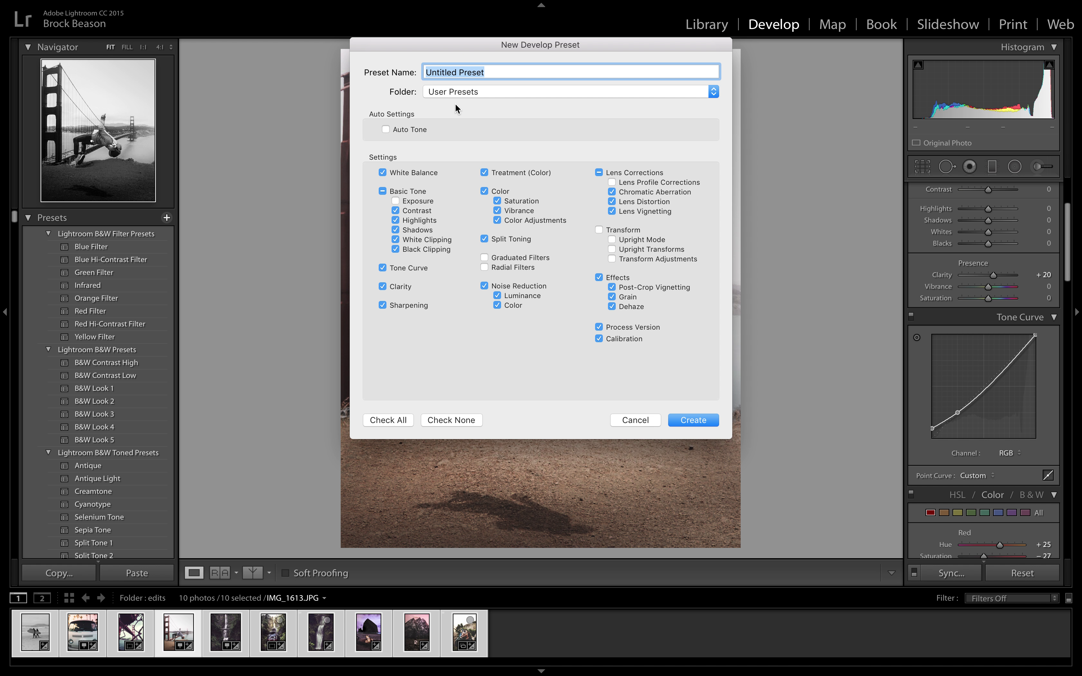
{"action": "type", "text": "B69"}
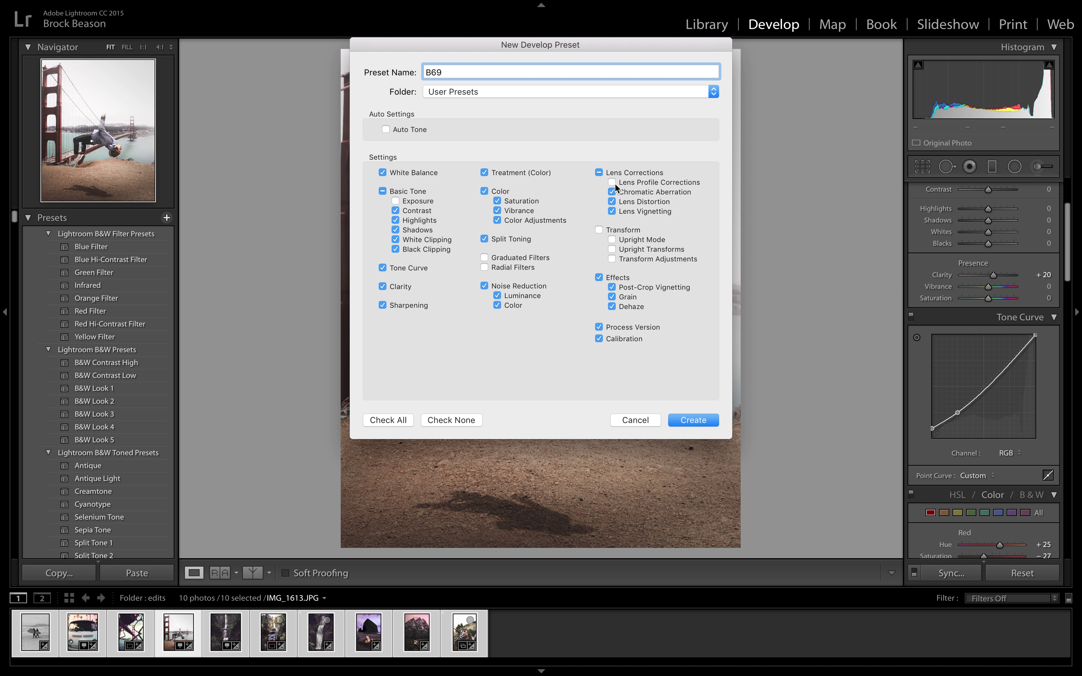
{"action": "left_click", "coordinate": [684, 421]}
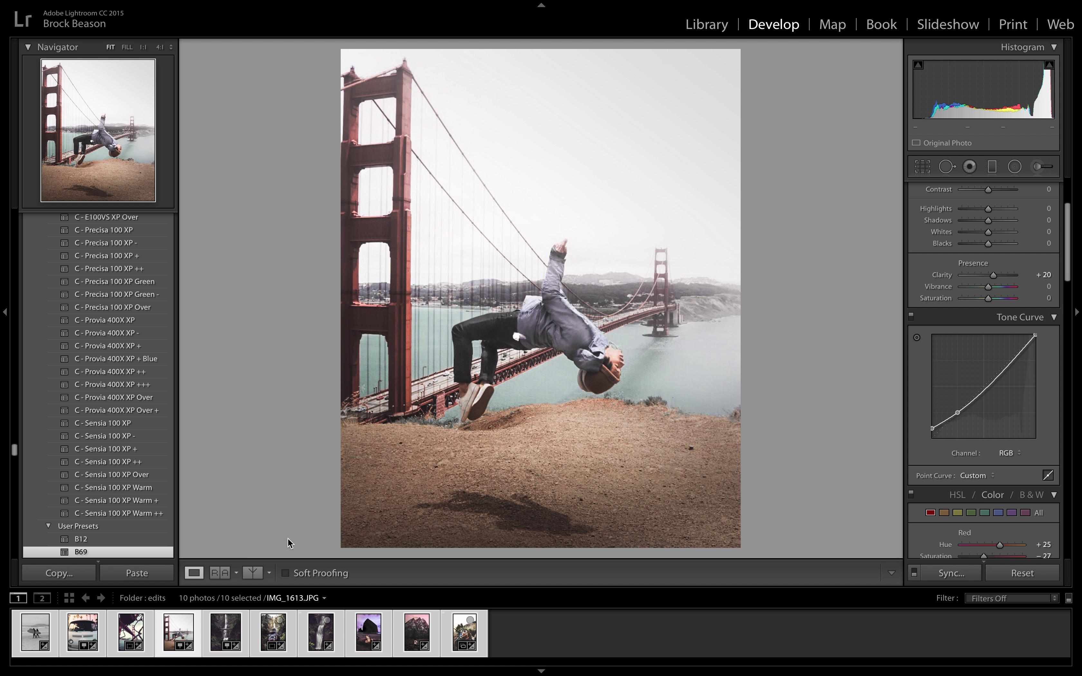
{"action": "left_click", "coordinate": [253, 573]}
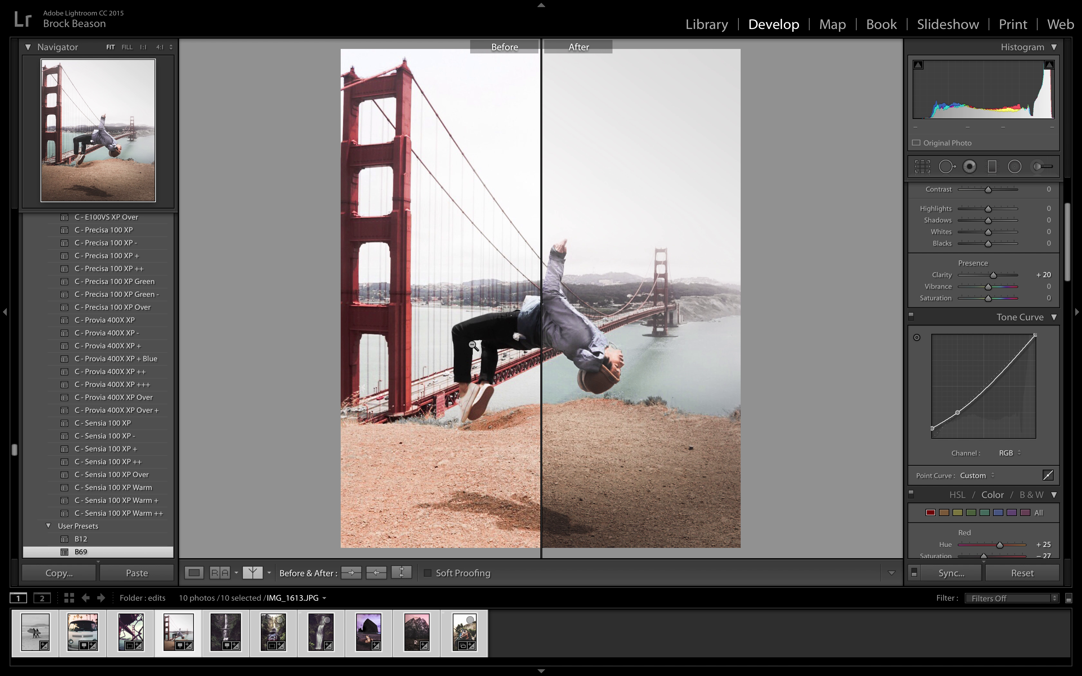
{"action": "left_click", "coordinate": [195, 573]}
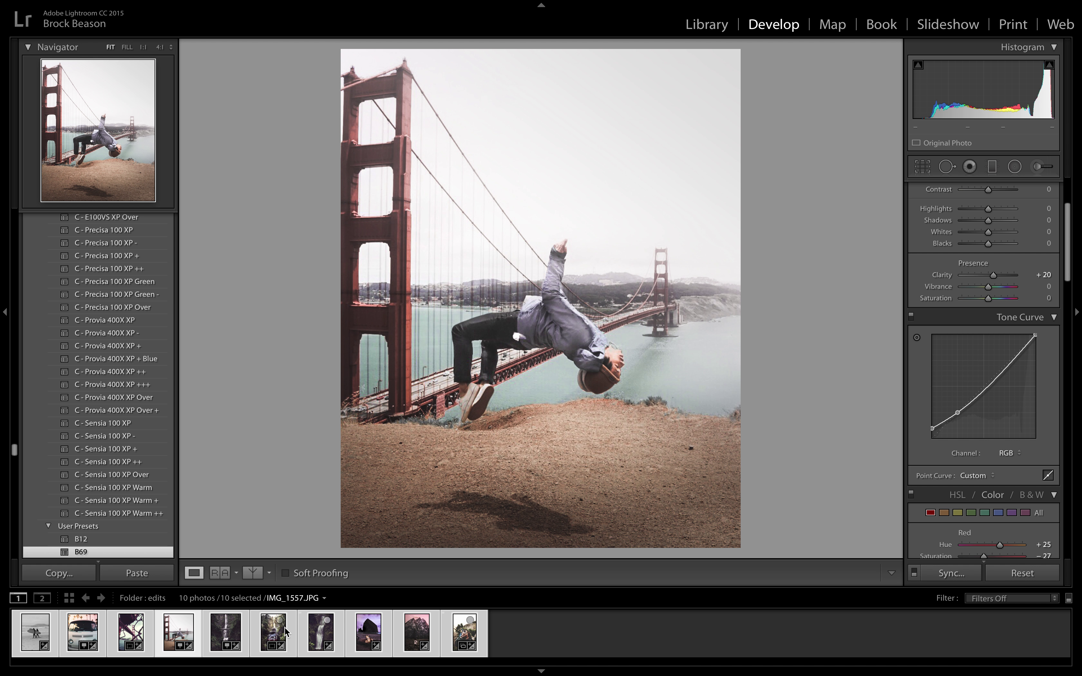
Try pasting the previously copied develop settings onto the waterfall photo IMG_1490 2.JPG and compare it with the bridge photo.
{"action": "left_click", "coordinate": [229, 638]}
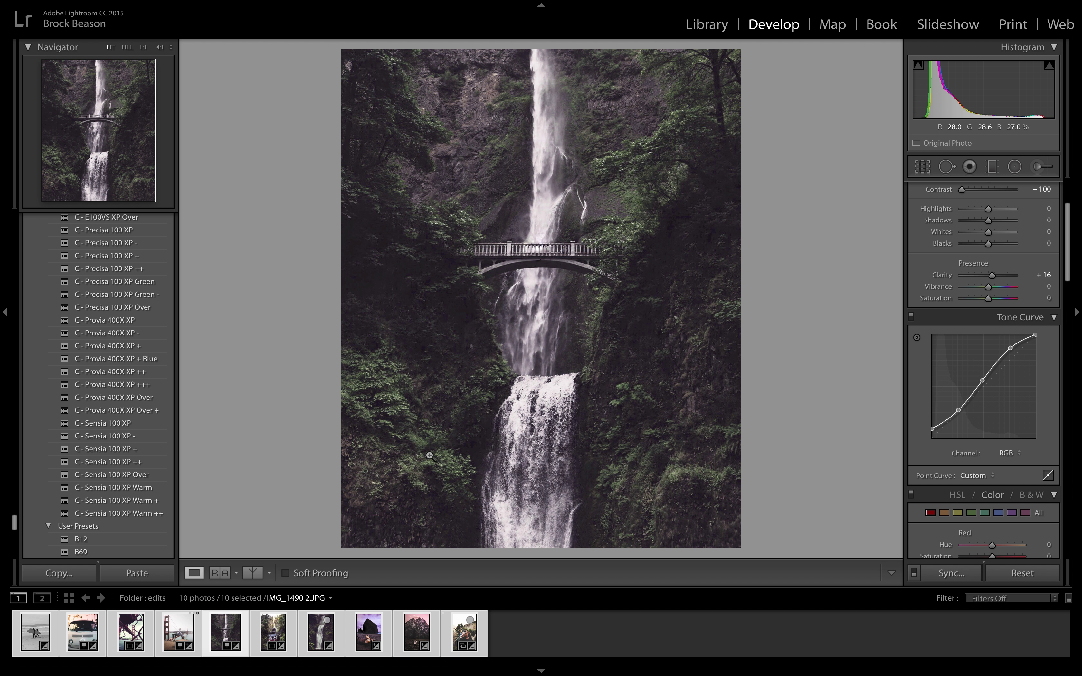
{"action": "key", "text": "super+shift+v"}
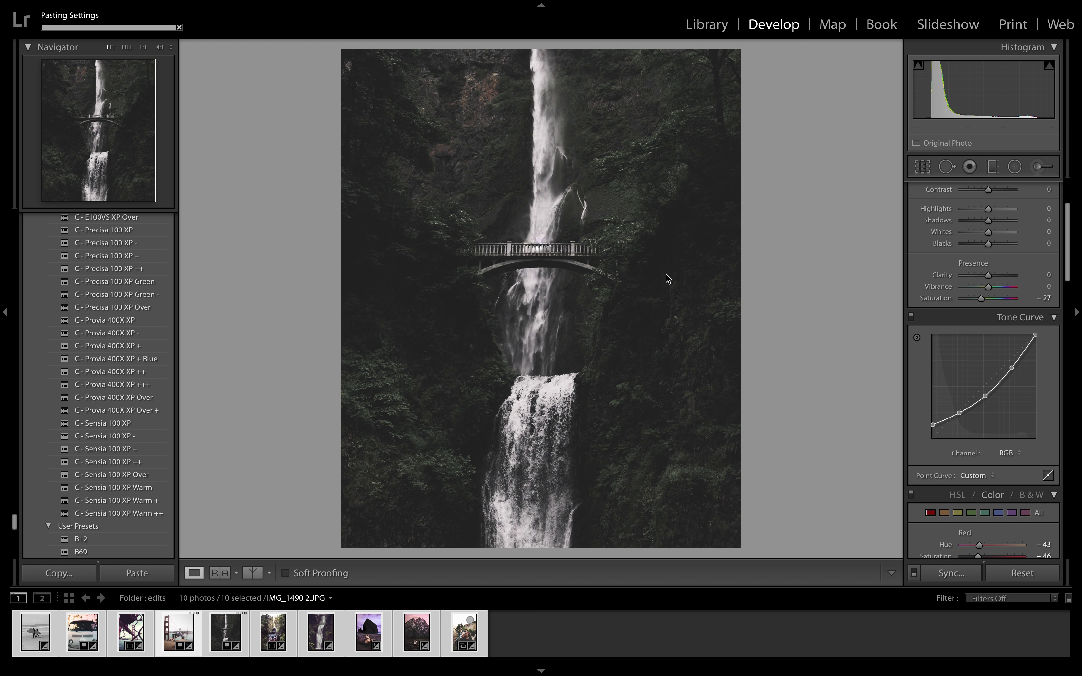
{"action": "key", "text": "Left"}
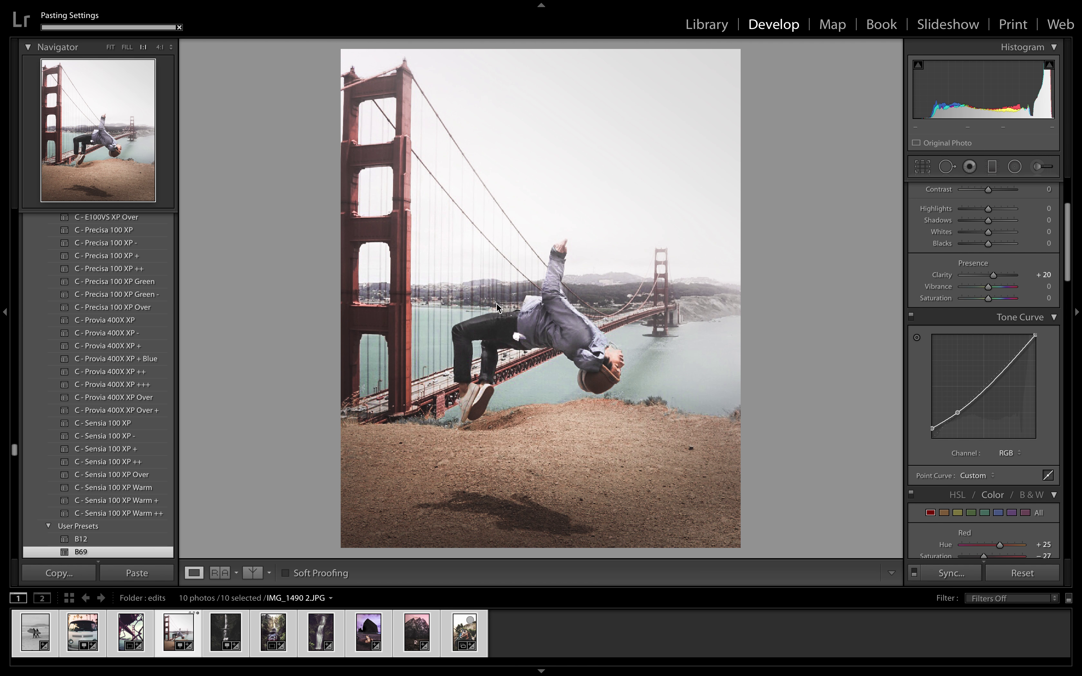
{"action": "left_click", "coordinate": [224, 631]}
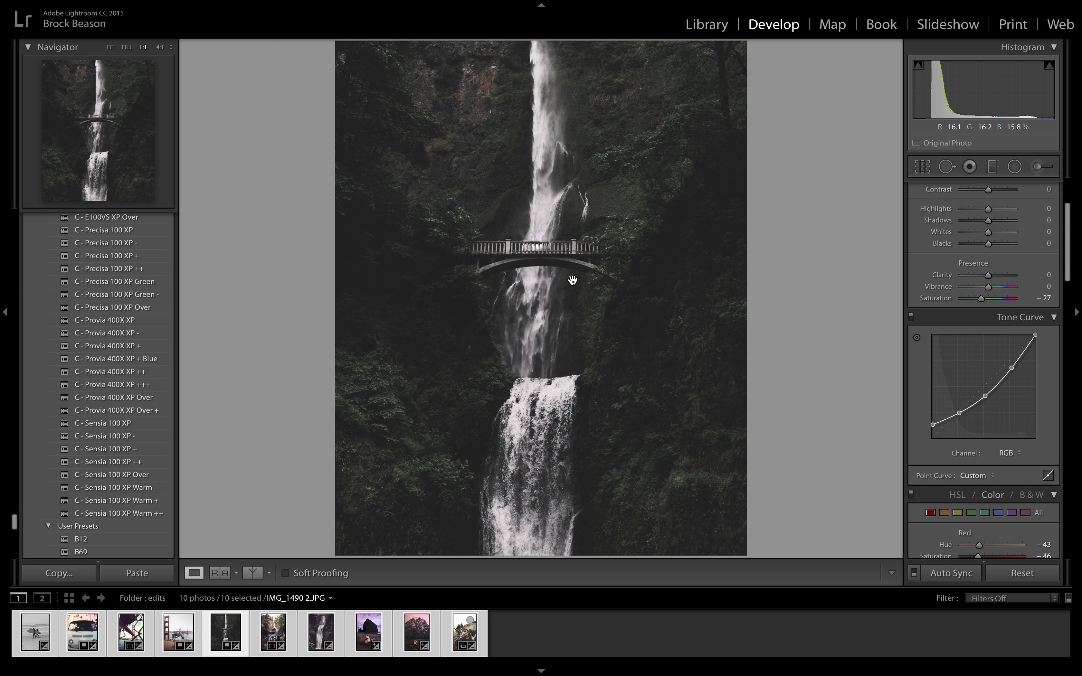
Undo the recent photo selections and the settings pasted onto the waterfall photo.
{"action": "key", "text": "super+z"}
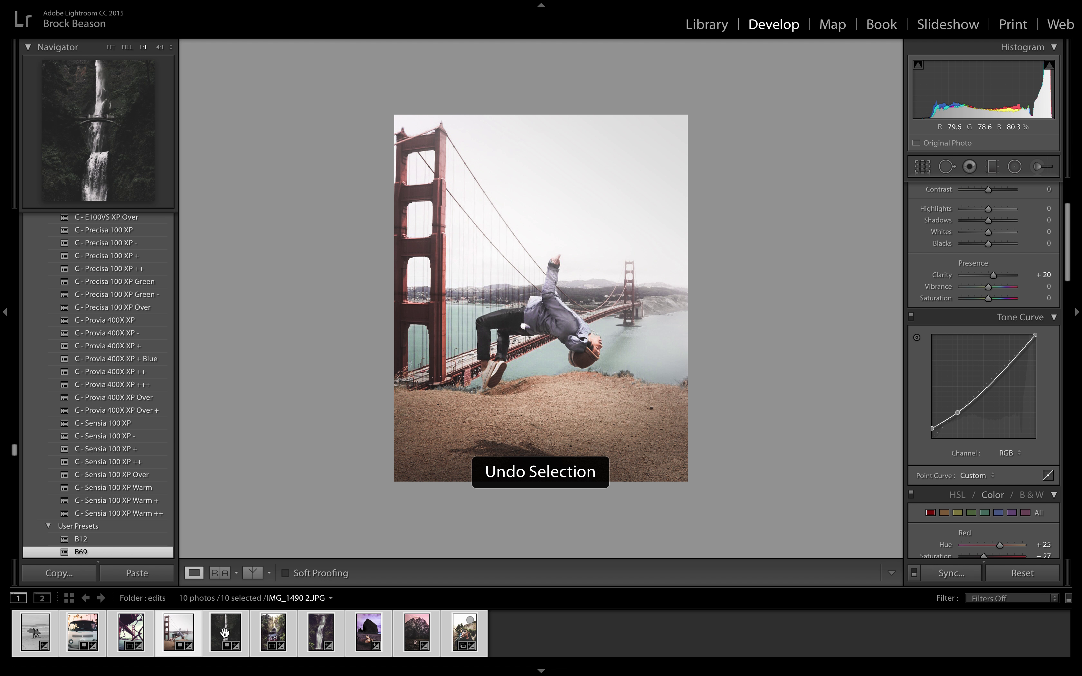
{"action": "key", "text": "super+z"}
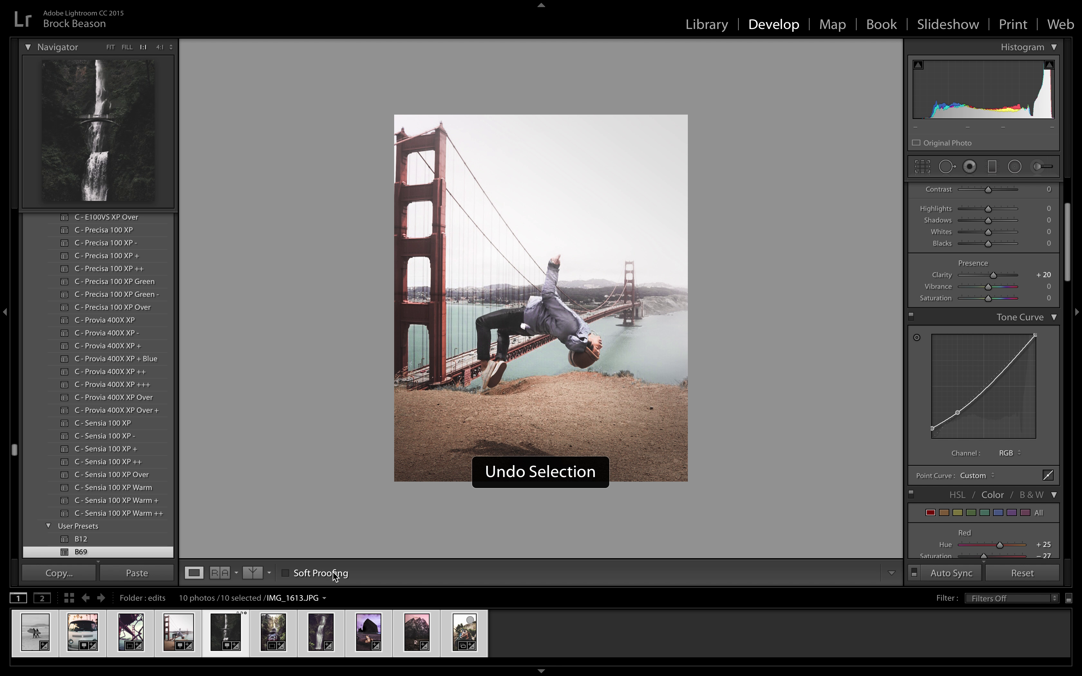
{"action": "key", "text": "super+z"}
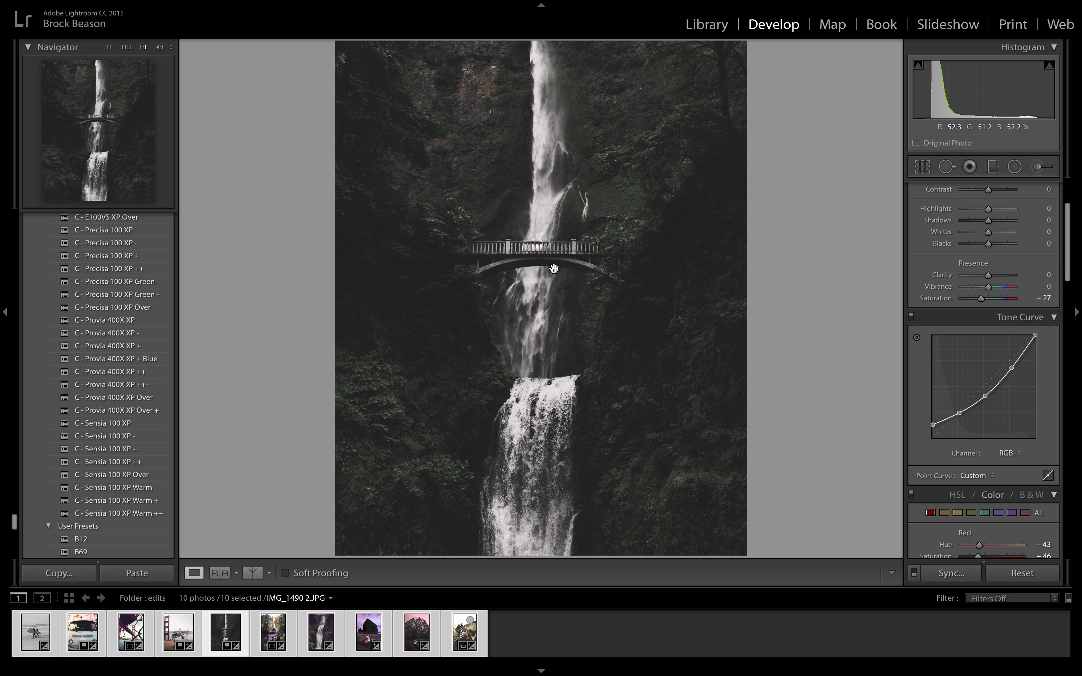
{"action": "key", "text": "super+z"}
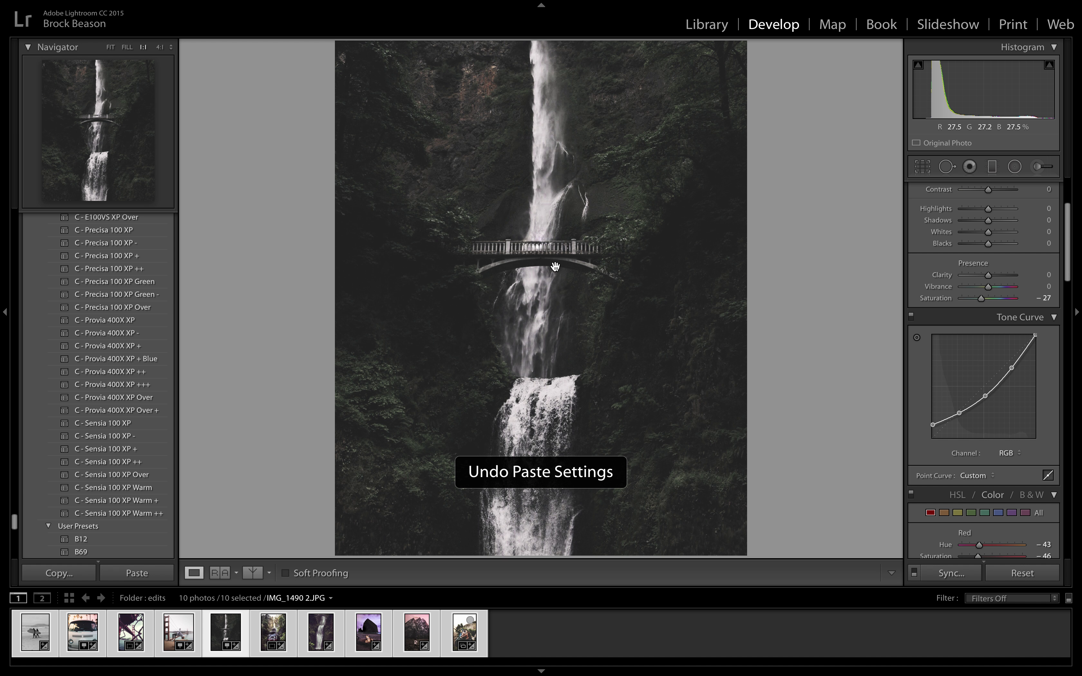
Compare the waterfall photo and the mountain photo IMG_1904 2.JPG in Before/After Left/Right view, fitting the mountain photo fully in view.
{"action": "left_click", "coordinate": [255, 573]}
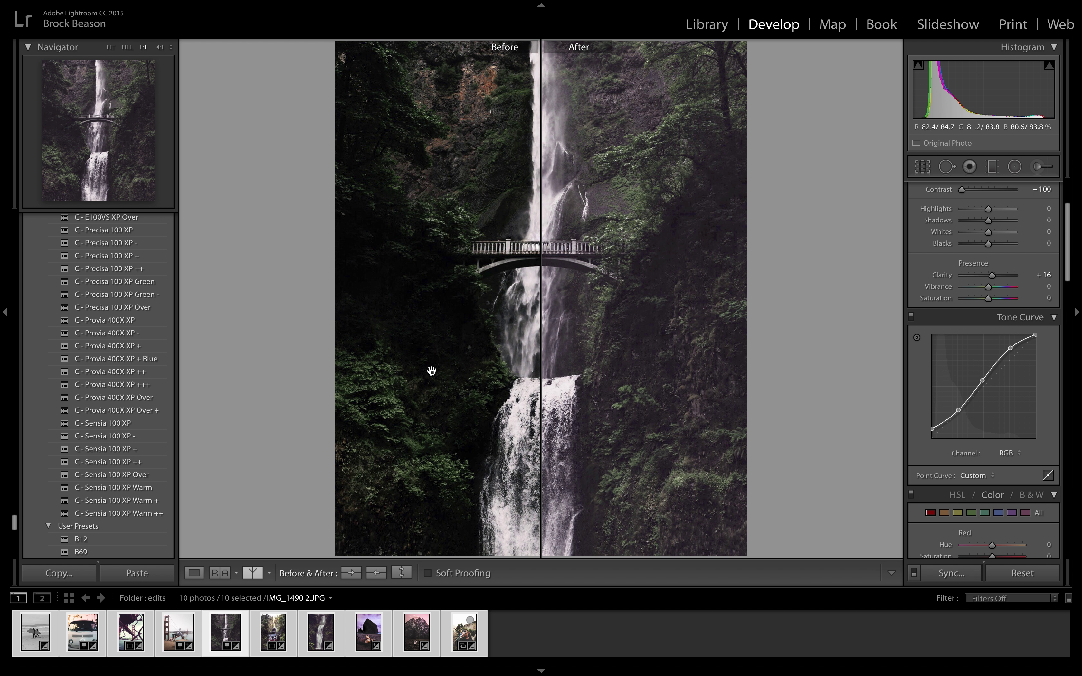
{"action": "left_click", "coordinate": [269, 573]}
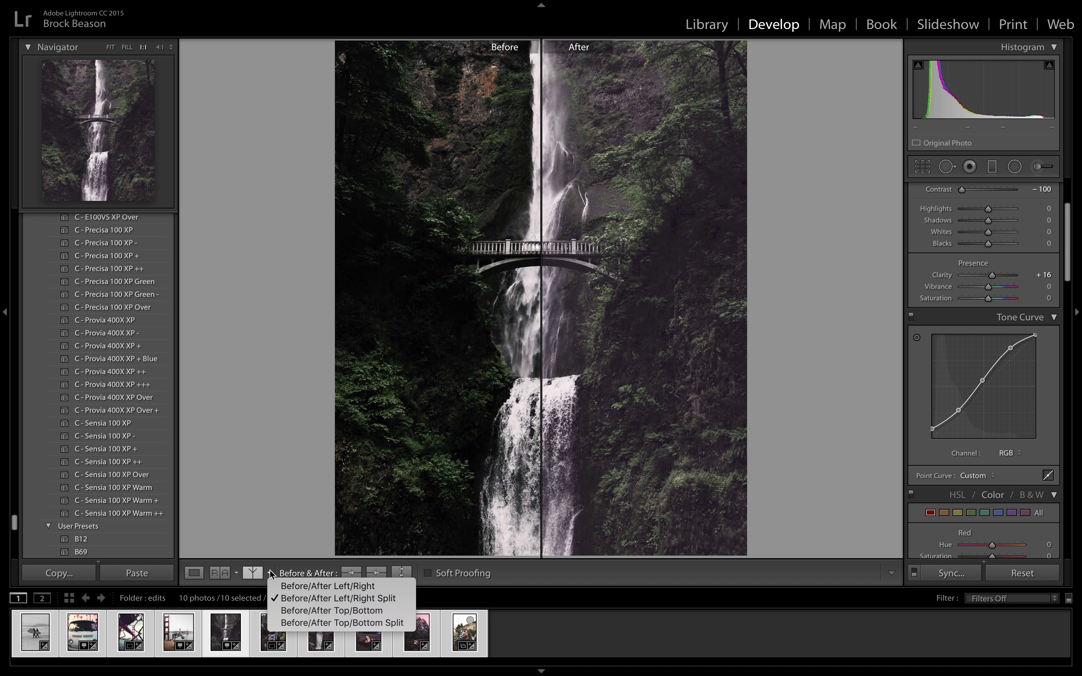
{"action": "left_click", "coordinate": [282, 586]}
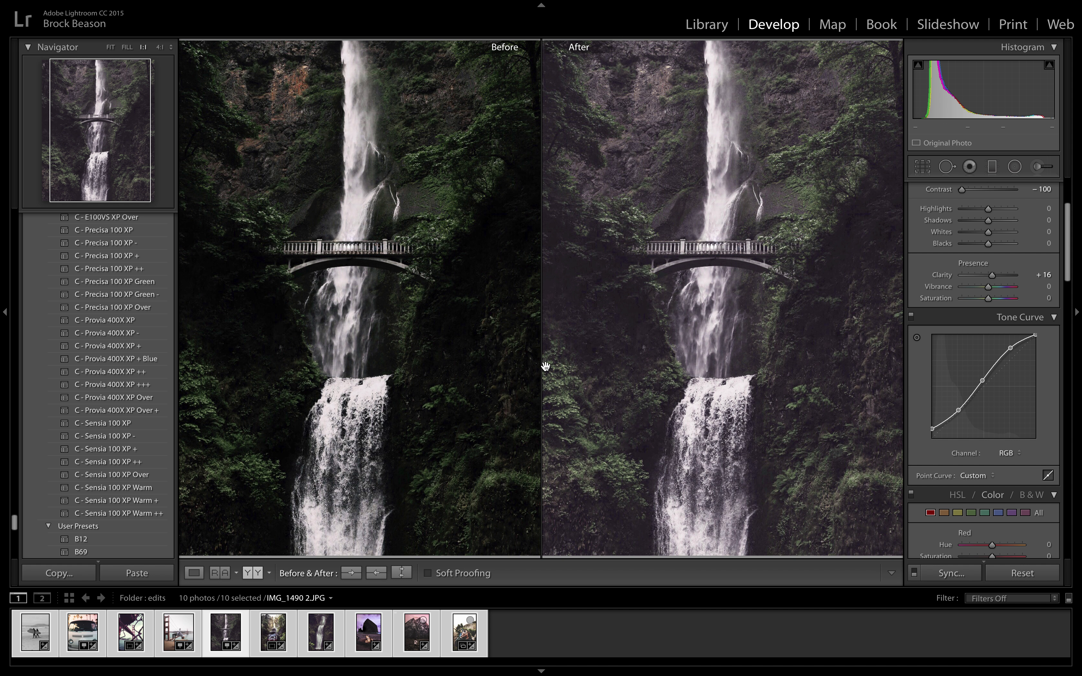
{"action": "left_click", "coordinate": [415, 634]}
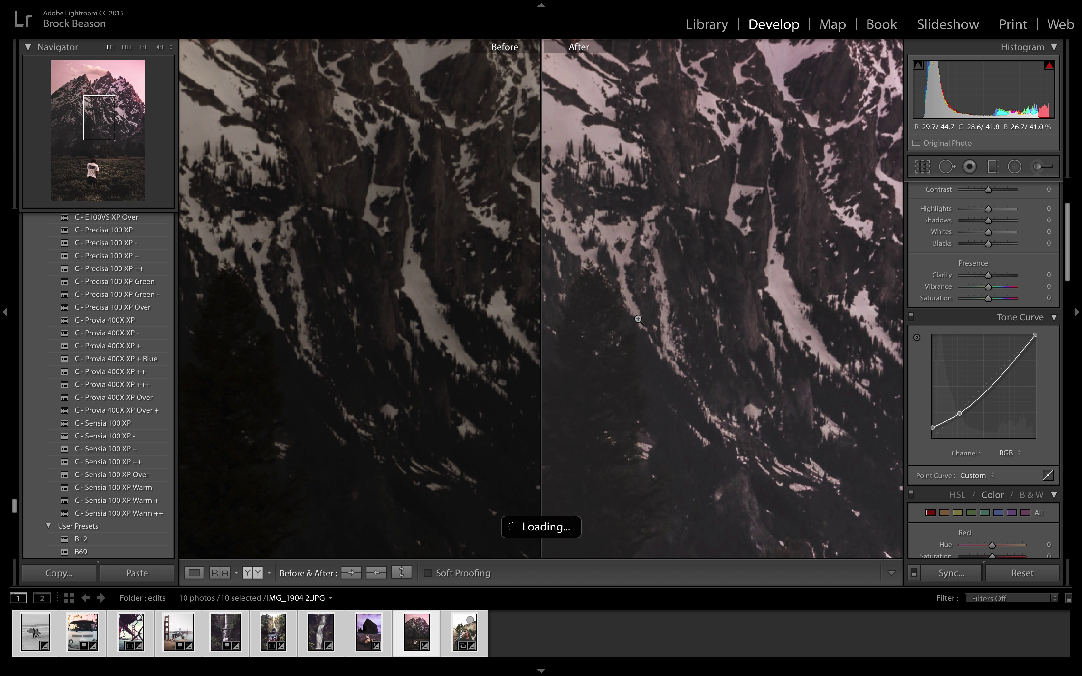
{"action": "left_click", "coordinate": [429, 233]}
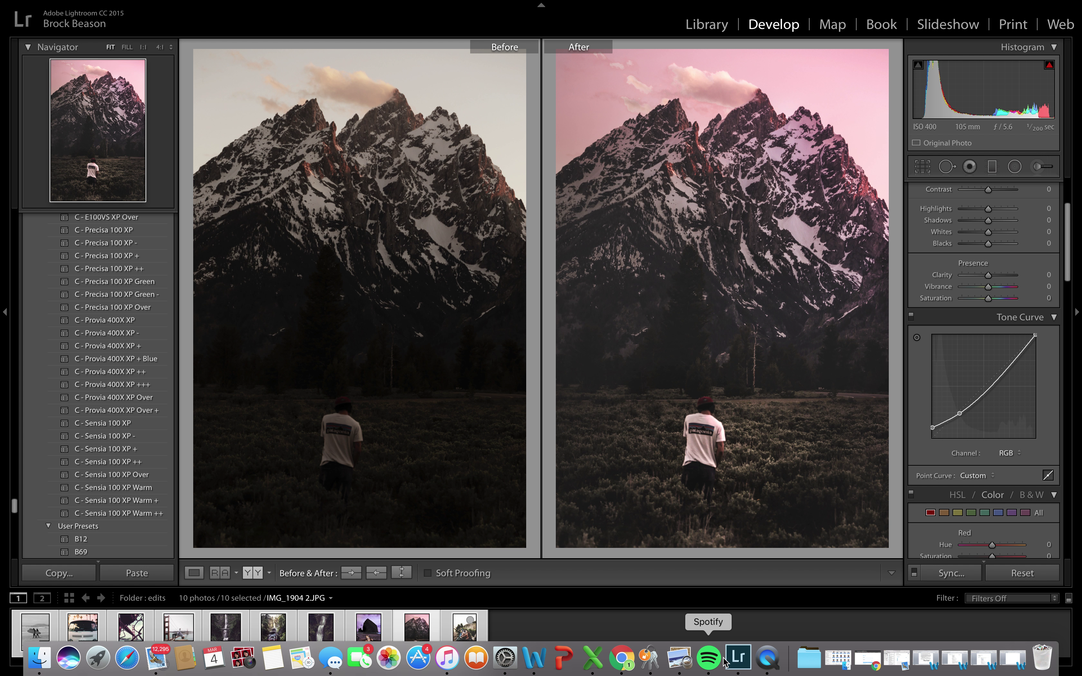
{"action": "left_click", "coordinate": [766, 658]}
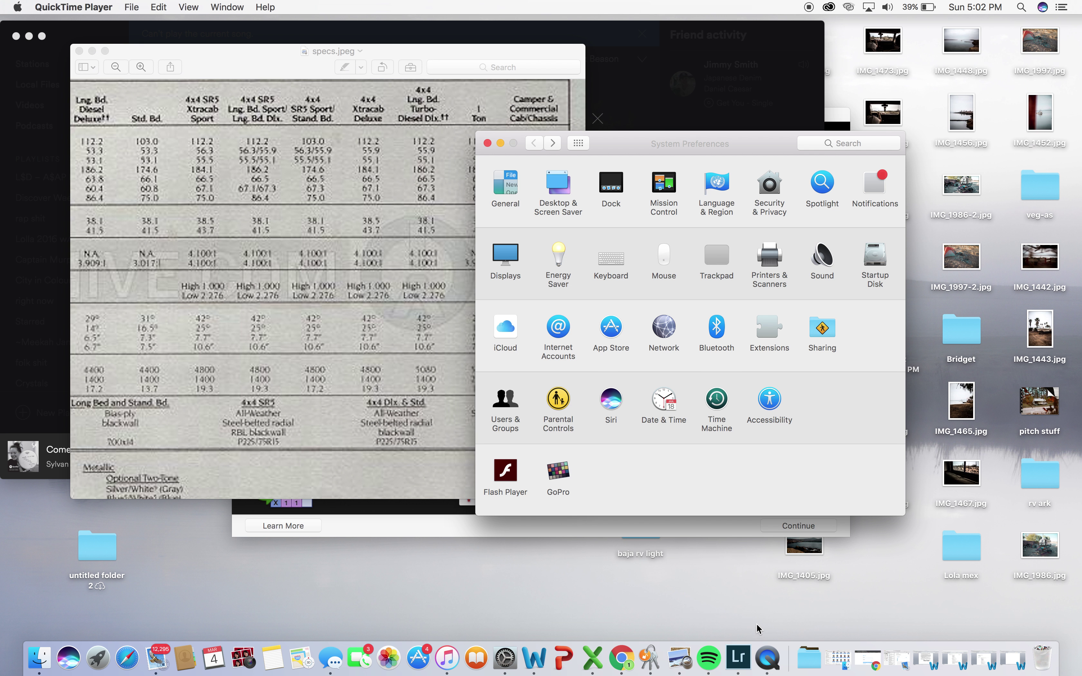
{"action": "right_click", "coordinate": [765, 658]}
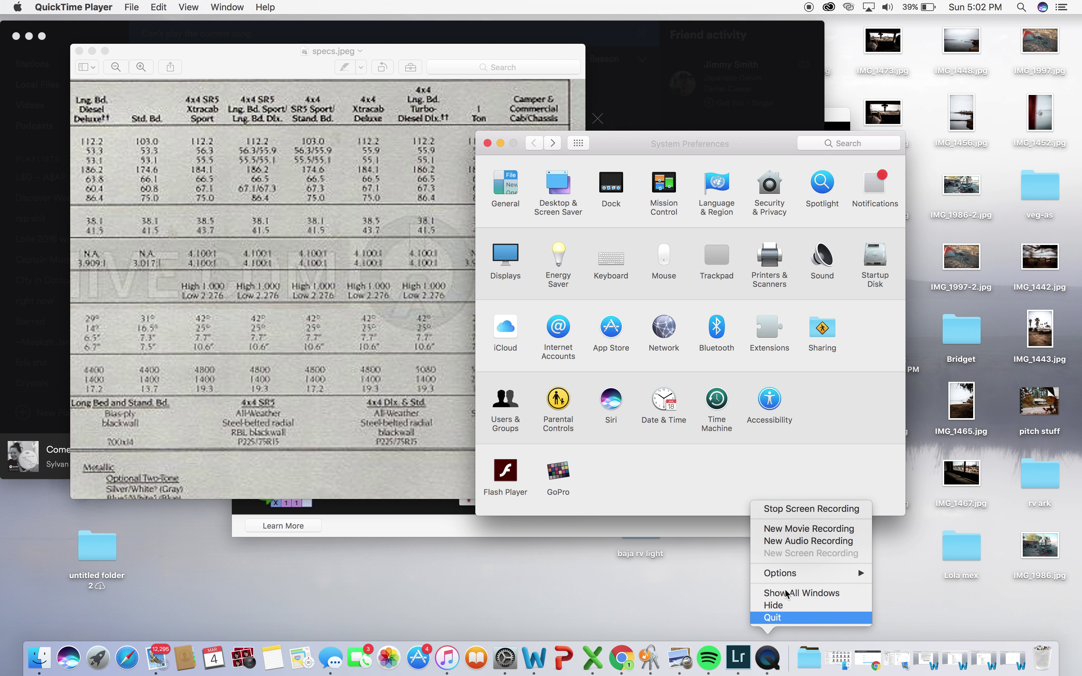